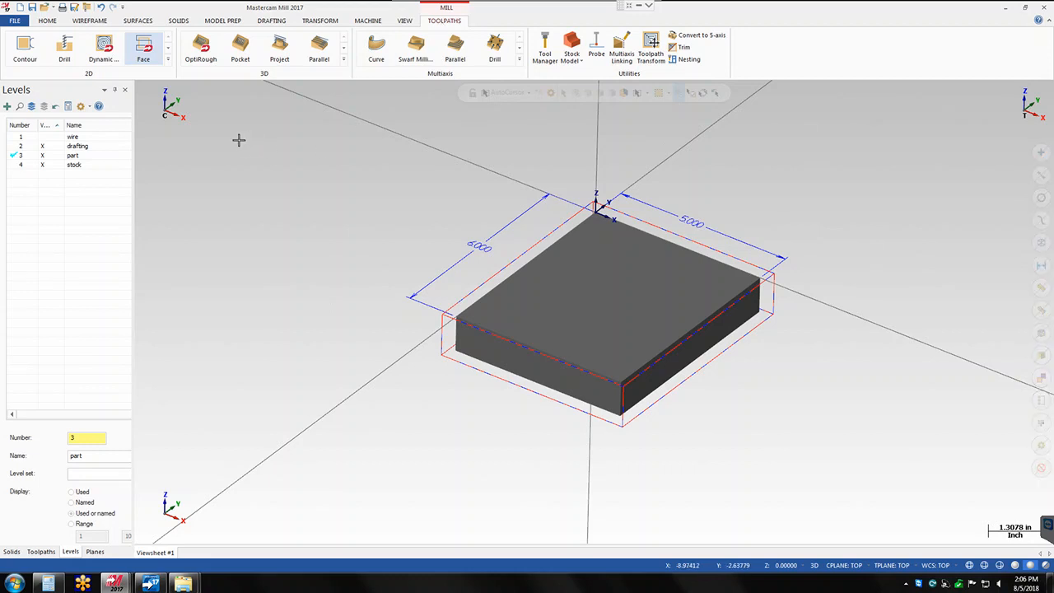
# - Start a Face toolpath with the NC name face, using the defined stock as its boundary
pyautogui.click(141, 51)
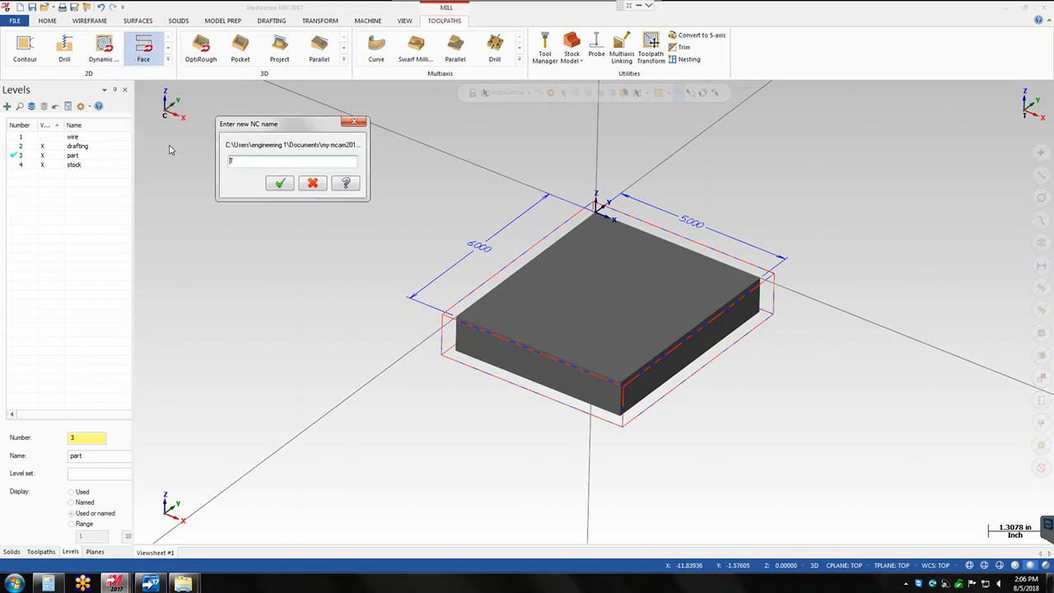
pyautogui.doubleClick(263, 158)
pyautogui.write('face')
pyautogui.press('Return')
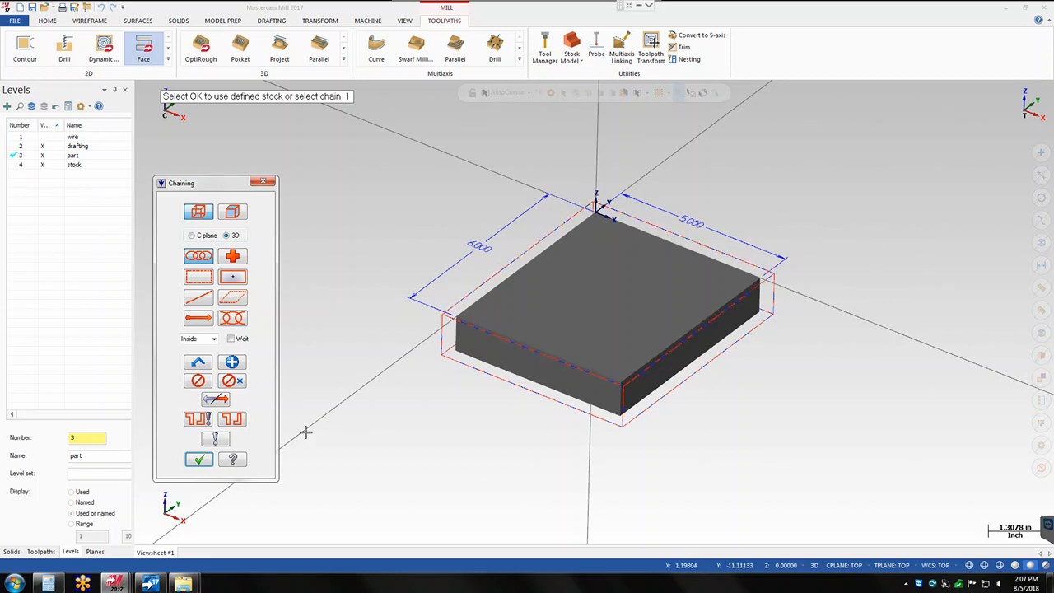
pyautogui.click(198, 461)
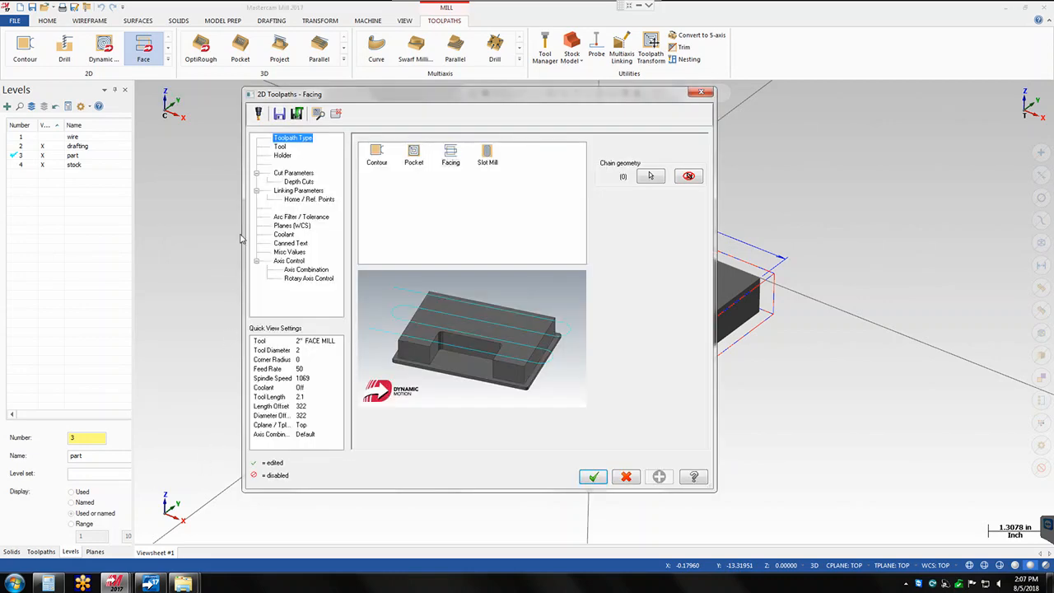
# - Open the tool library for the facing tool and apply a face mill filter with tool diameter equal to 2.0
pyautogui.click(281, 148)
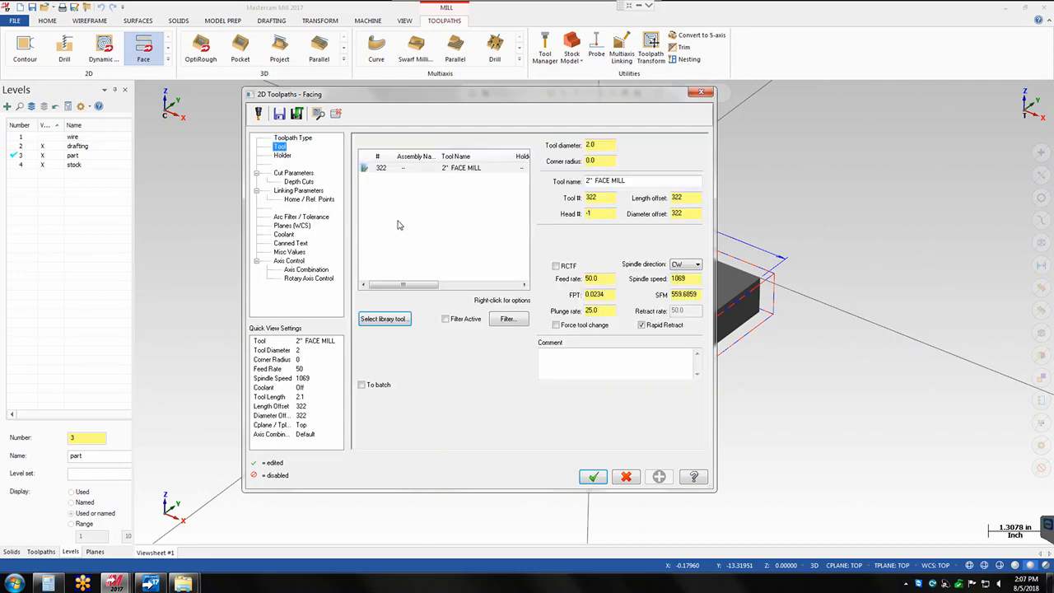
pyautogui.click(385, 319)
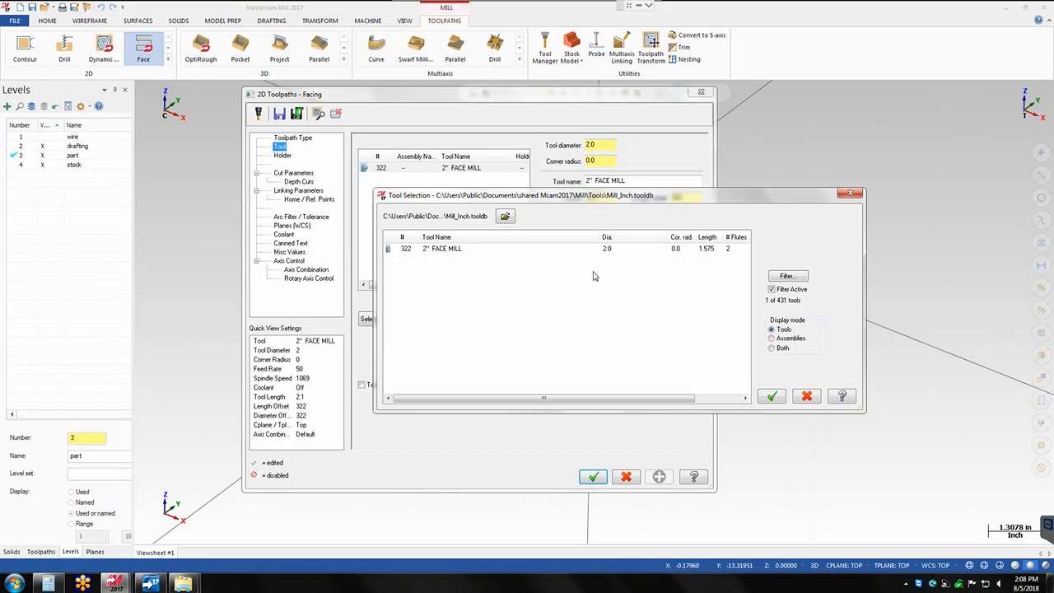
pyautogui.click(782, 276)
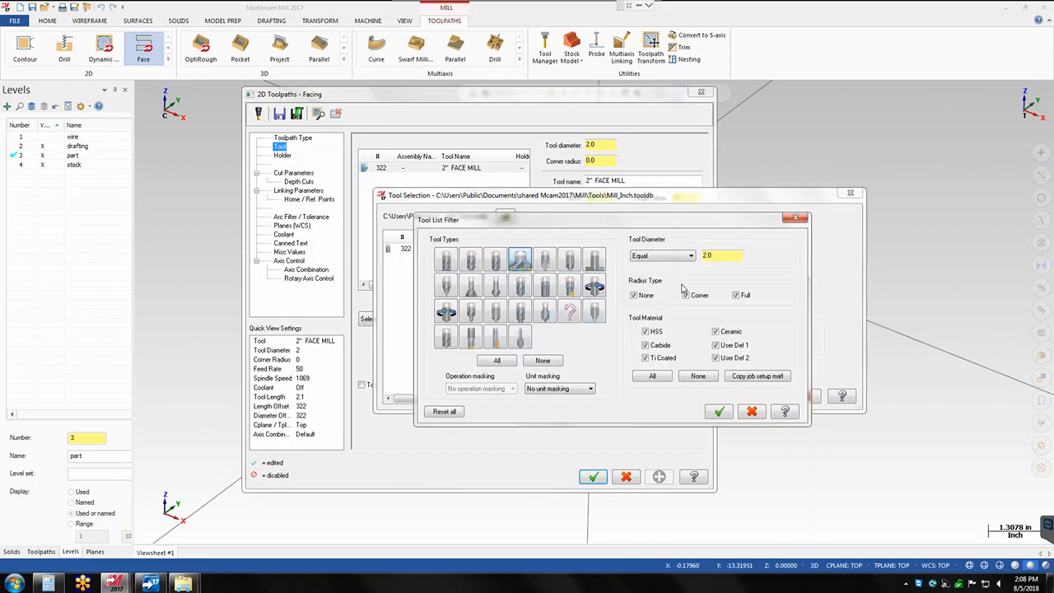
pyautogui.click(721, 255)
pyautogui.doubleClick(721, 255)
pyautogui.click(718, 411)
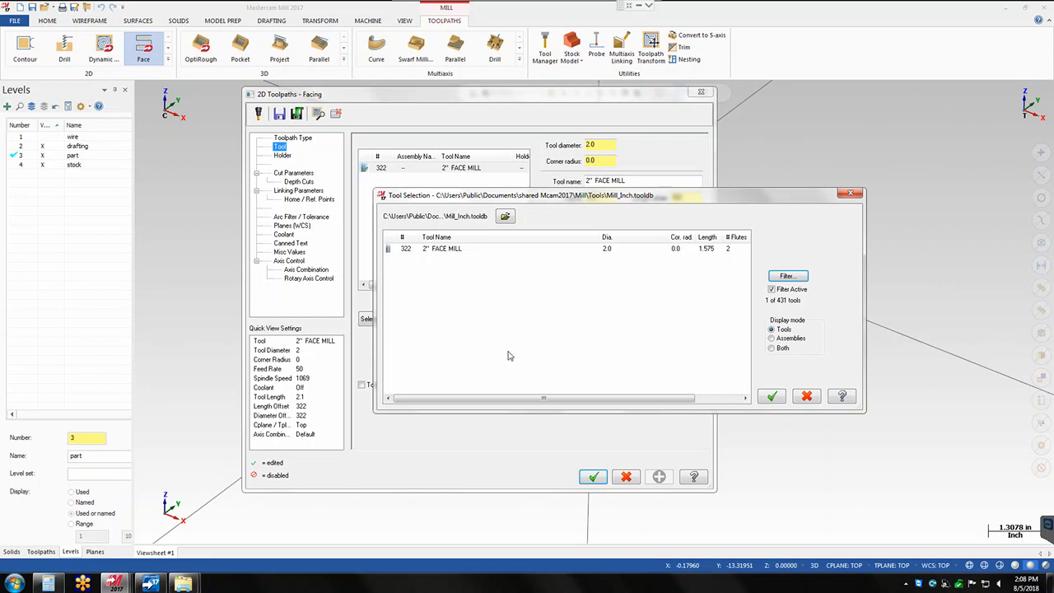
# - Choose the 2" FACE MILL from the library without adding a duplicate, and enter FACE as the operation comment
pyautogui.click(447, 250)
pyautogui.doubleClick(447, 250)
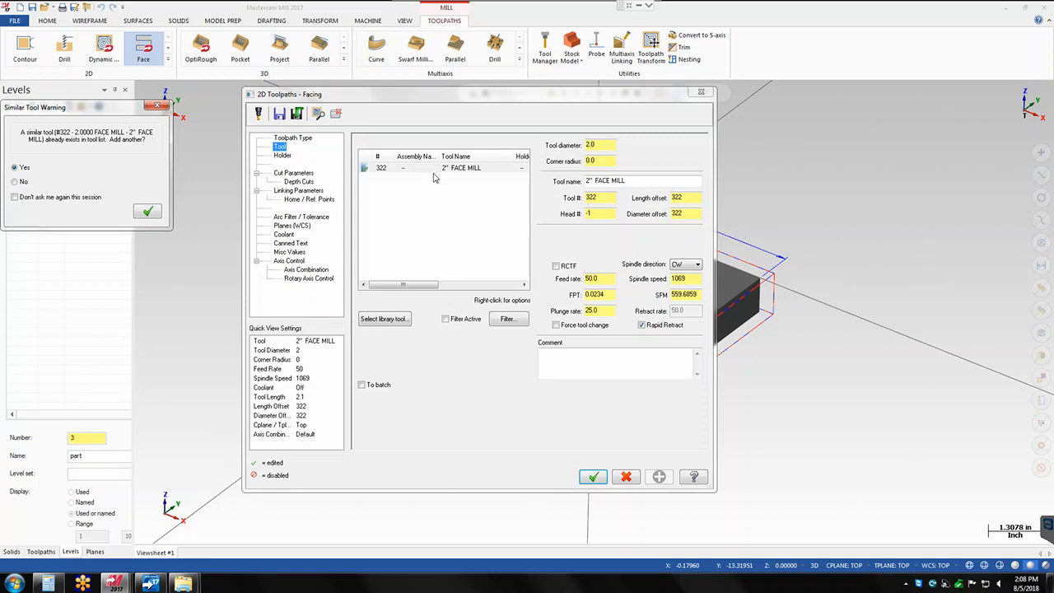
pyautogui.click(15, 182)
pyautogui.click(147, 211)
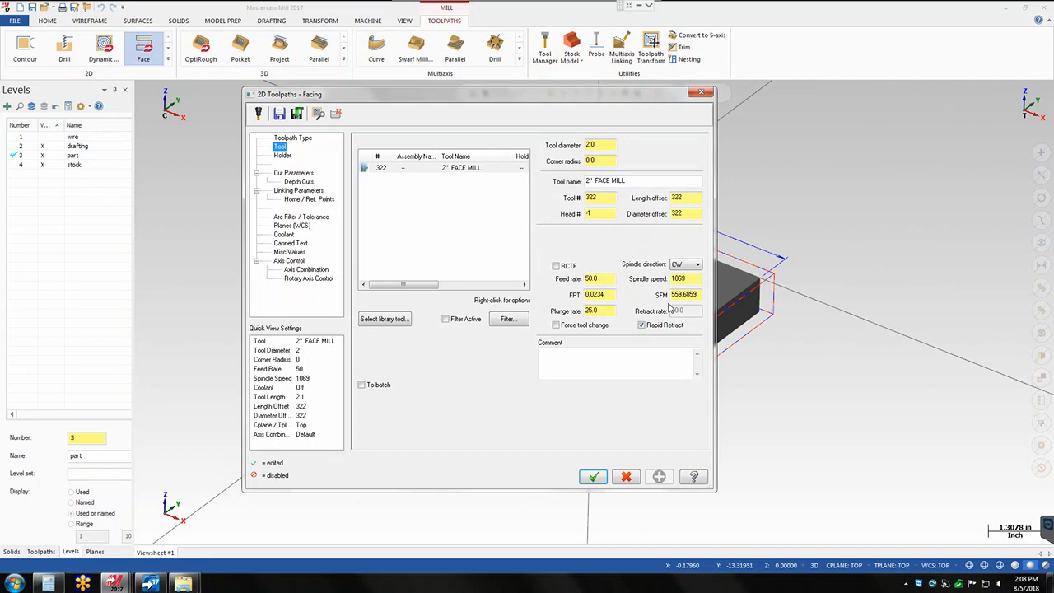
pyautogui.click(615, 363)
pyautogui.write('FACE')
# - In the cut parameters, preview the Zigzag, One pass and Dynamic facing styles and return the style to One way
pyautogui.click(296, 173)
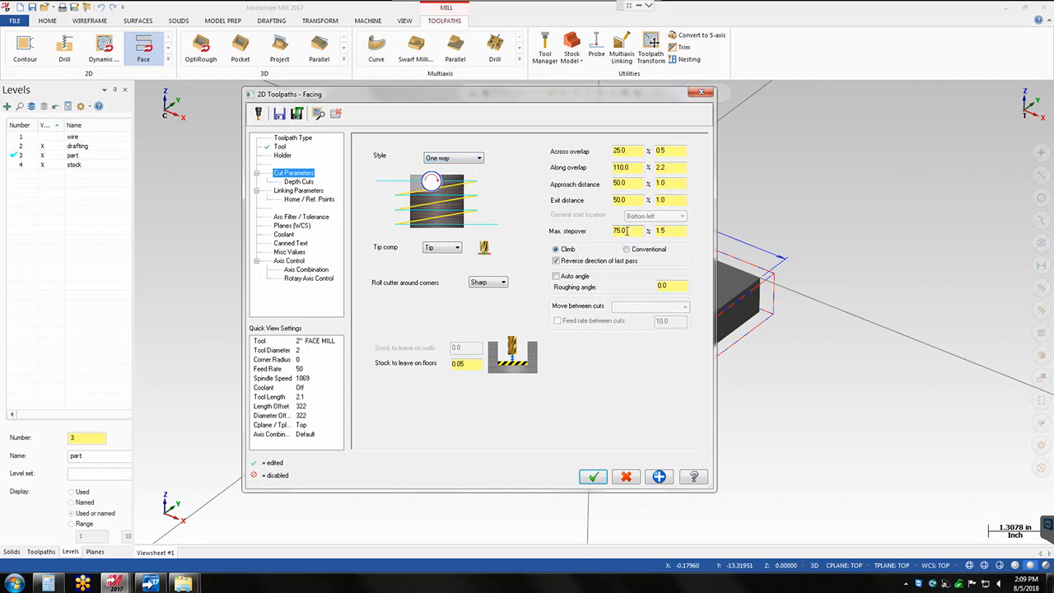
pyautogui.moveTo(624, 231); pyautogui.dragTo(611, 233)
pyautogui.click(475, 161)
pyautogui.click(480, 169)
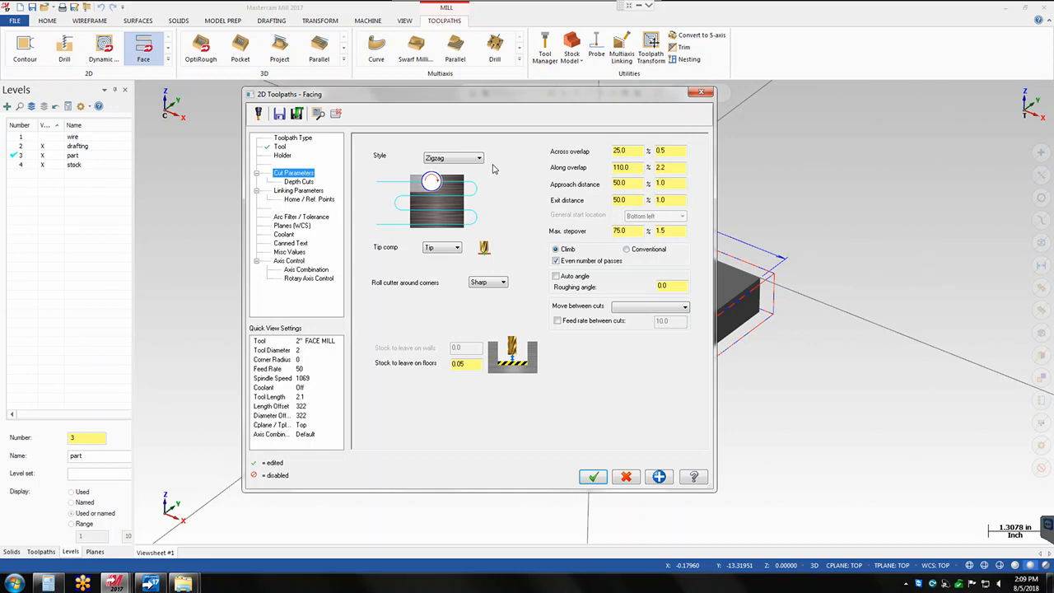
pyautogui.click(475, 158)
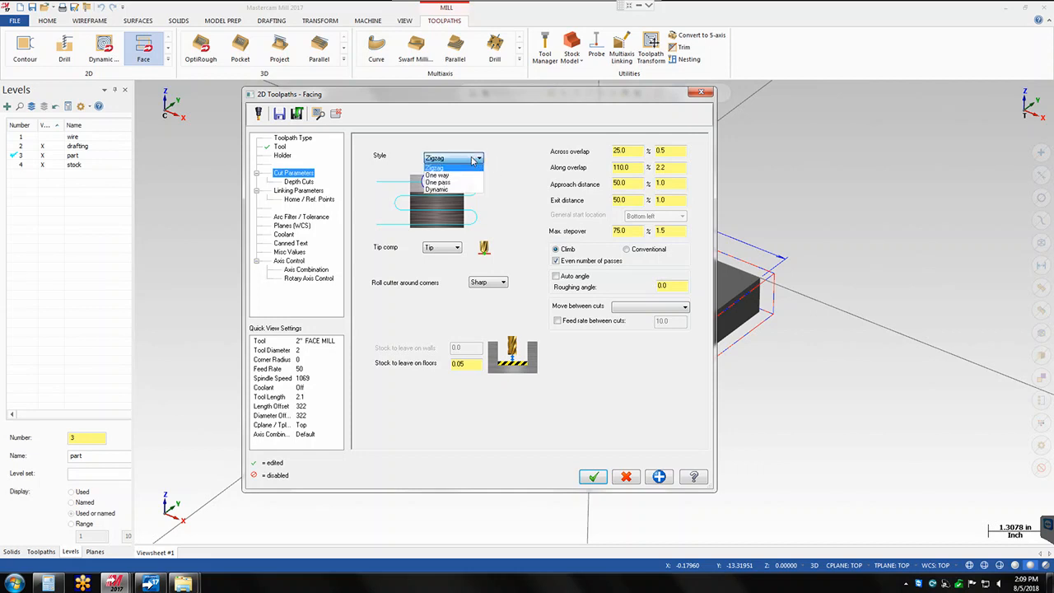
pyautogui.click(449, 182)
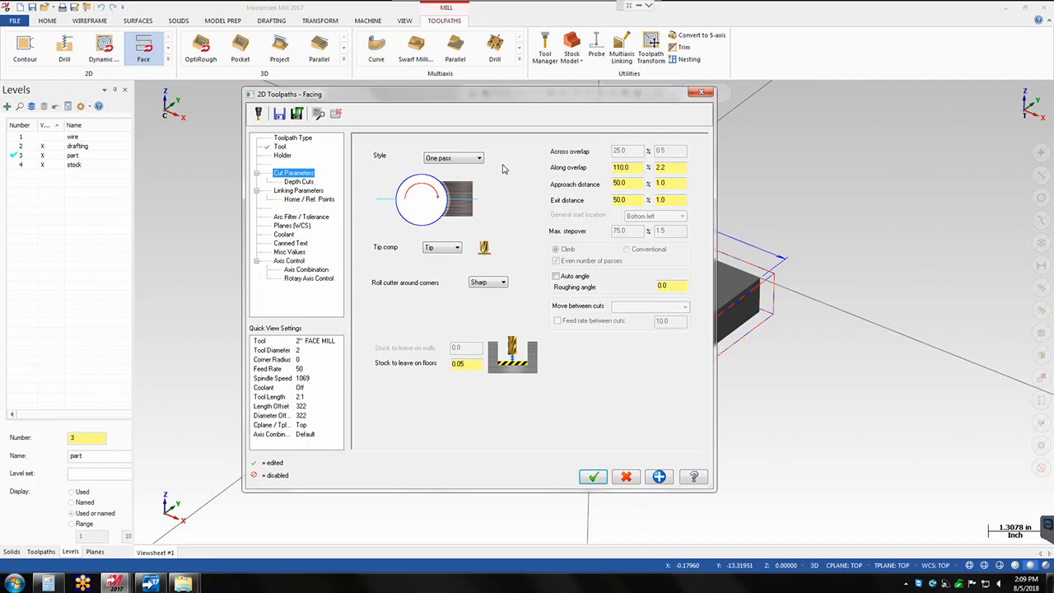
pyautogui.click(471, 160)
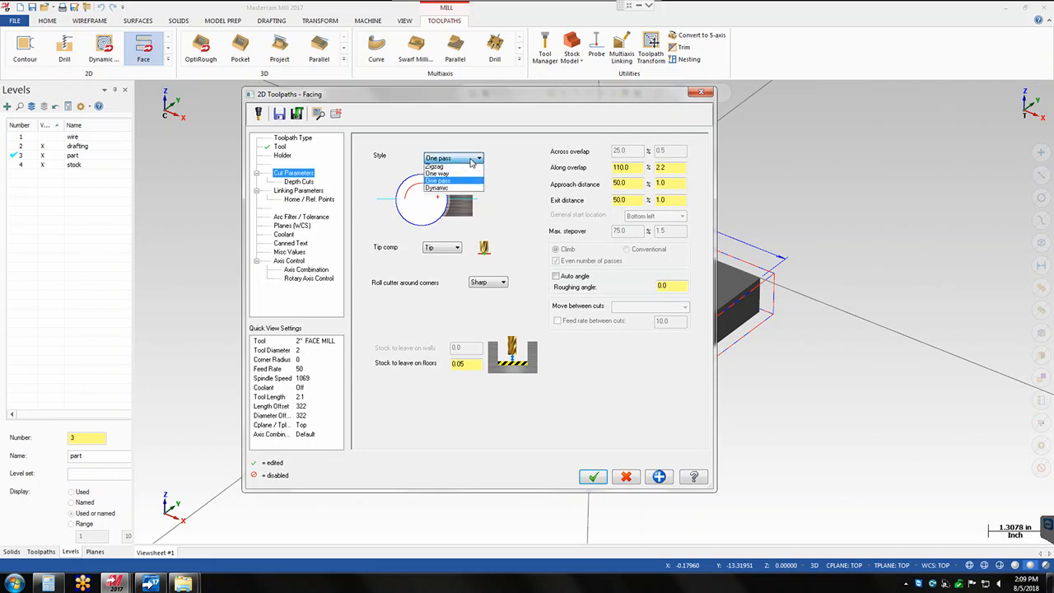
pyautogui.click(467, 191)
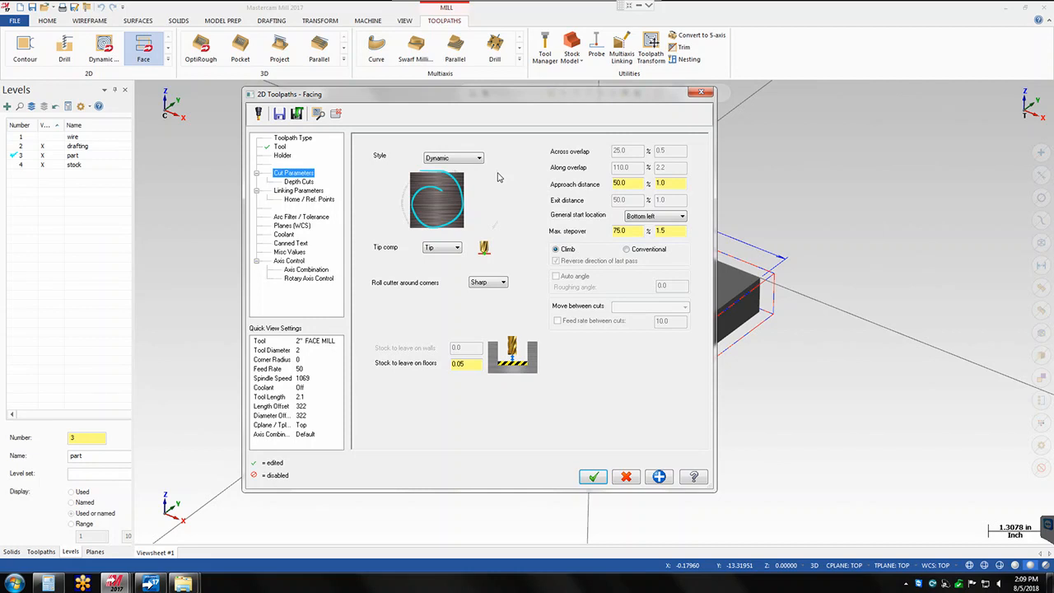
pyautogui.click(477, 159)
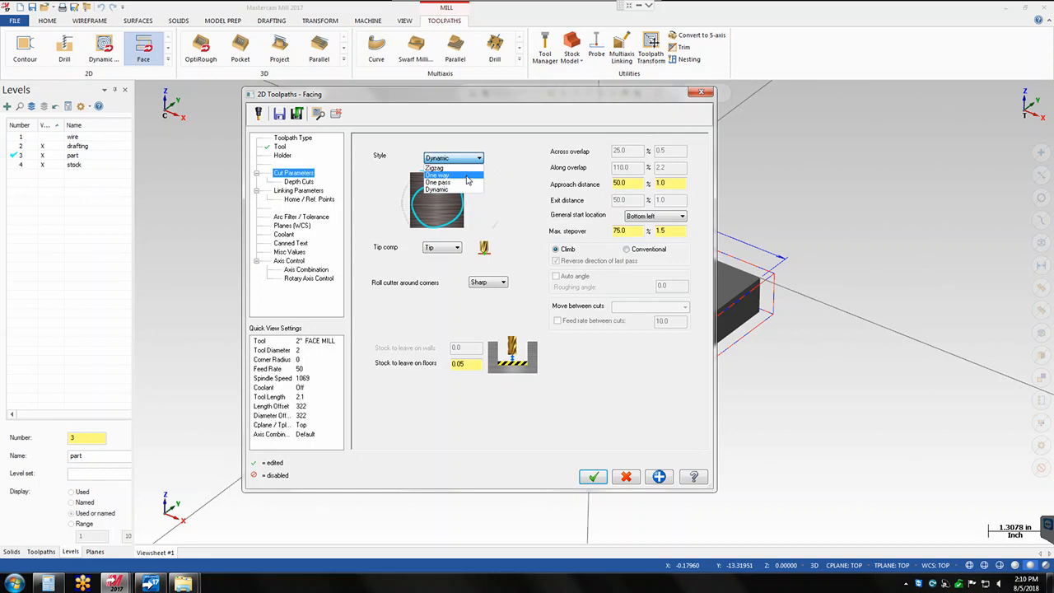
pyautogui.click(466, 175)
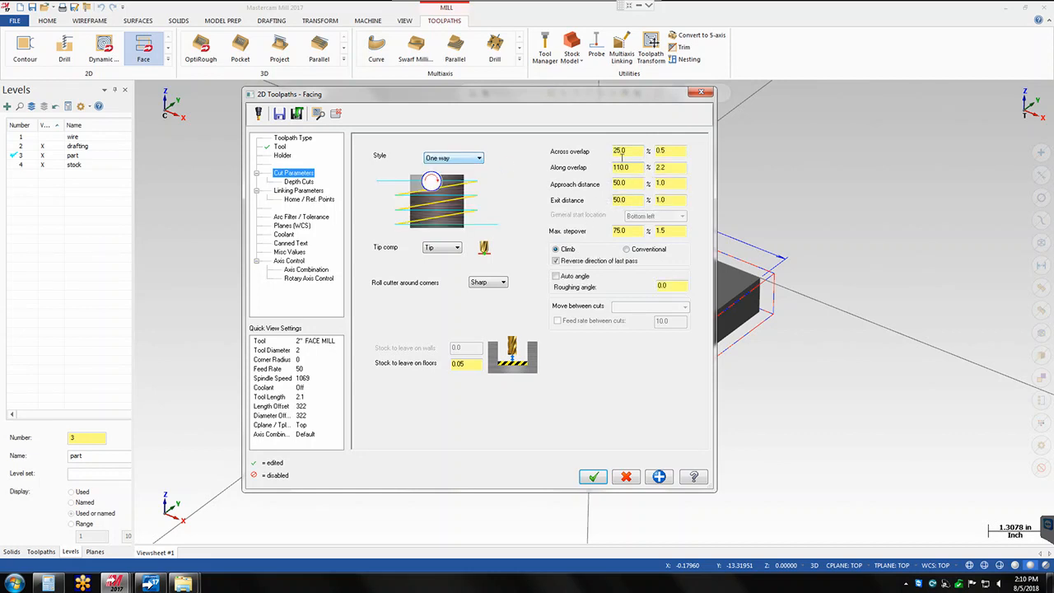
# - Review the overlap, approach, exit and stepover values in the cut parameters, and set the stock to leave on floors to 0
pyautogui.doubleClick(625, 151)
pyautogui.doubleClick(624, 167)
pyautogui.doubleClick(631, 183)
pyautogui.doubleClick(629, 200)
pyautogui.click(626, 231)
pyautogui.doubleClick(625, 231)
pyautogui.click(466, 364)
pyautogui.click(469, 364)
pyautogui.doubleClick(468, 365)
pyautogui.write('0')
pyautogui.press('Return')
# - Set the retract, depth and feed plane linking parameters to absolute and generate the facing toolpath
pyautogui.click(313, 192)
pyautogui.click(483, 228)
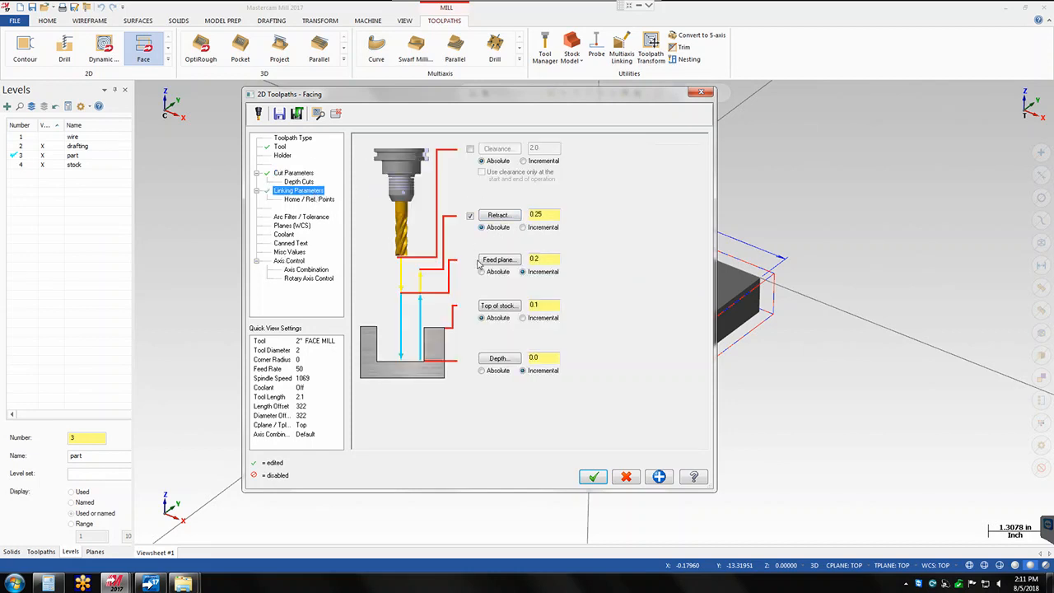
pyautogui.click(482, 370)
pyautogui.click(483, 272)
pyautogui.doubleClick(535, 303)
pyautogui.doubleClick(550, 357)
pyautogui.click(594, 478)
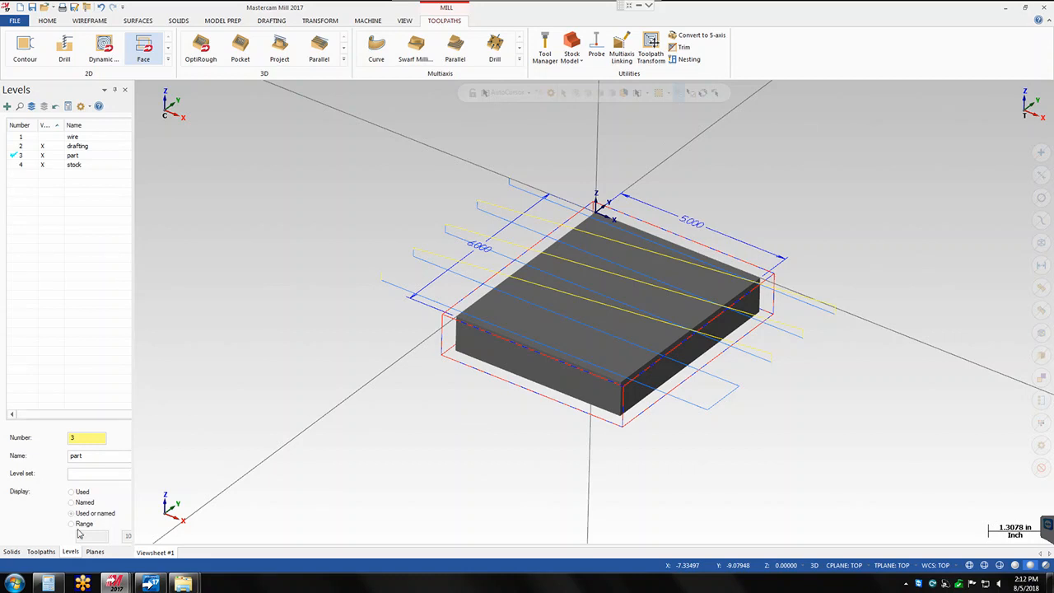
# - Backplot the facing operation, scrubbing the cutter through its passes to the final one
pyautogui.click(41, 550)
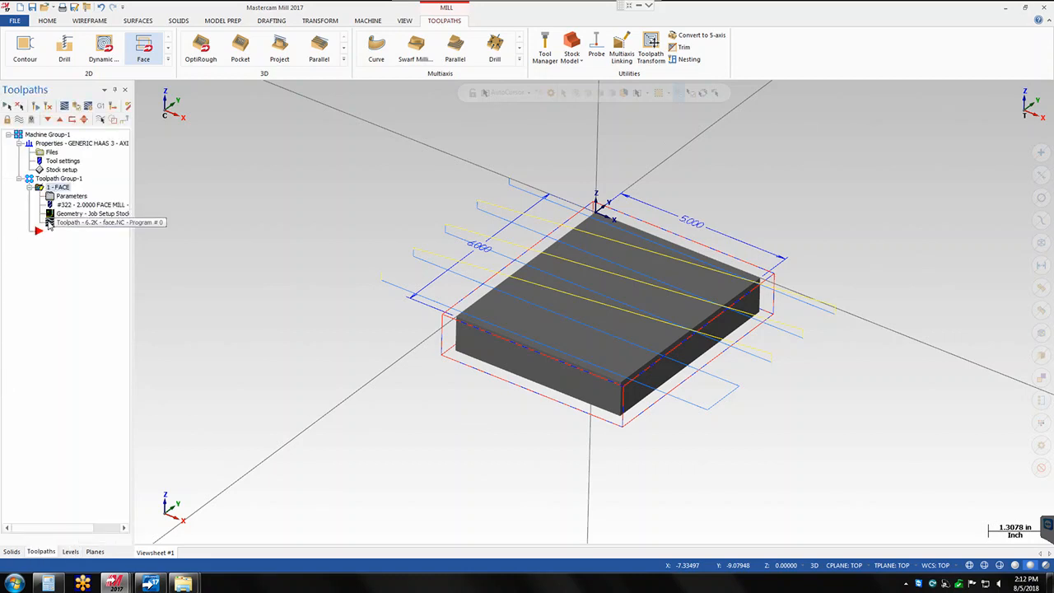
pyautogui.click(64, 105)
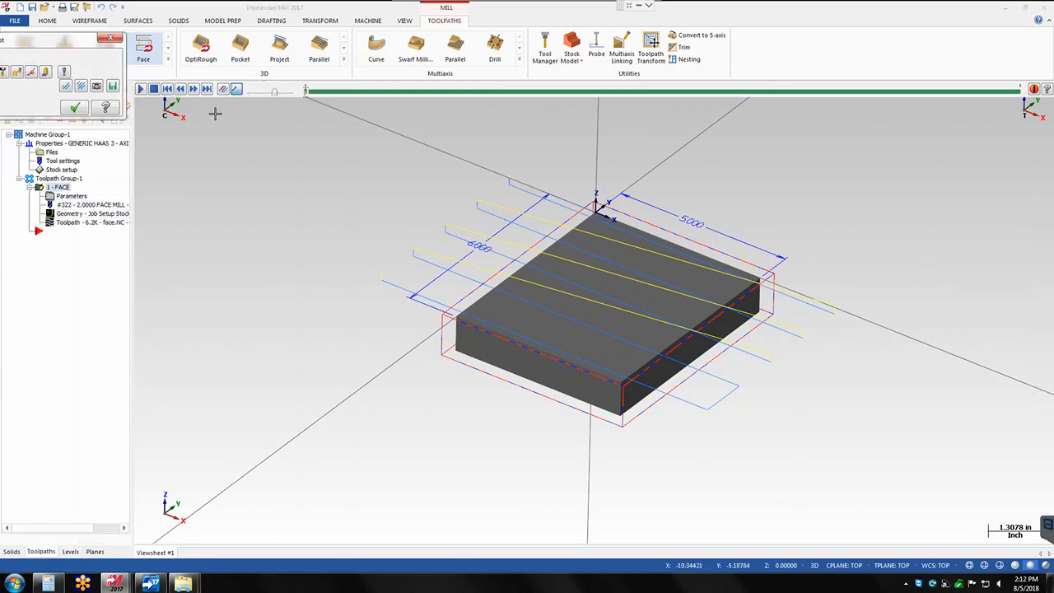
pyautogui.moveTo(307, 90); pyautogui.dragTo(991, 92)
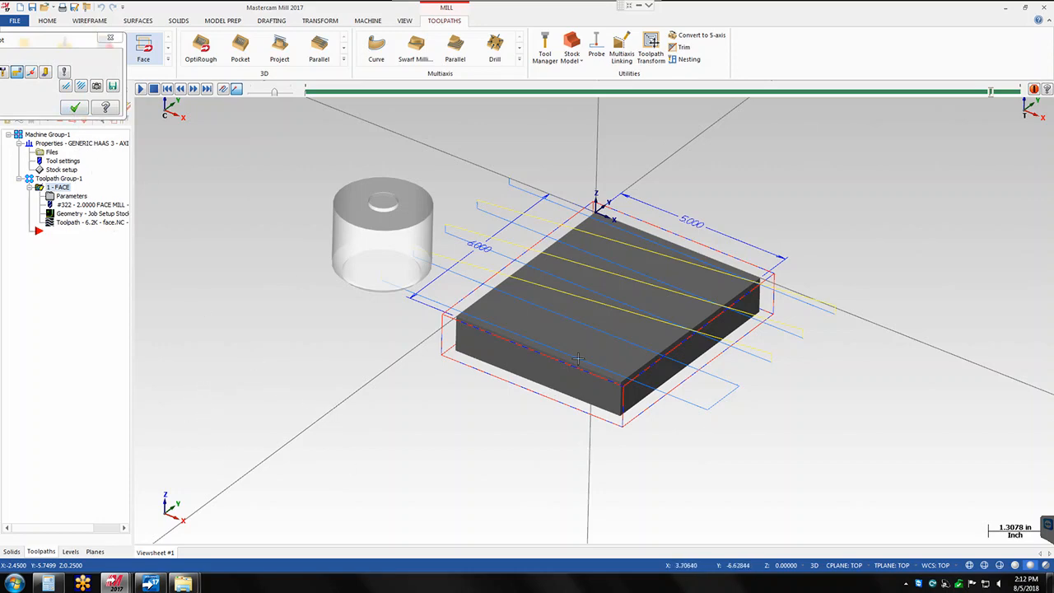
pyautogui.click(76, 110)
# - Disable Reverse direction of last pass for the facing operation, regenerate it and backplot all of its passes
pyautogui.click(58, 198)
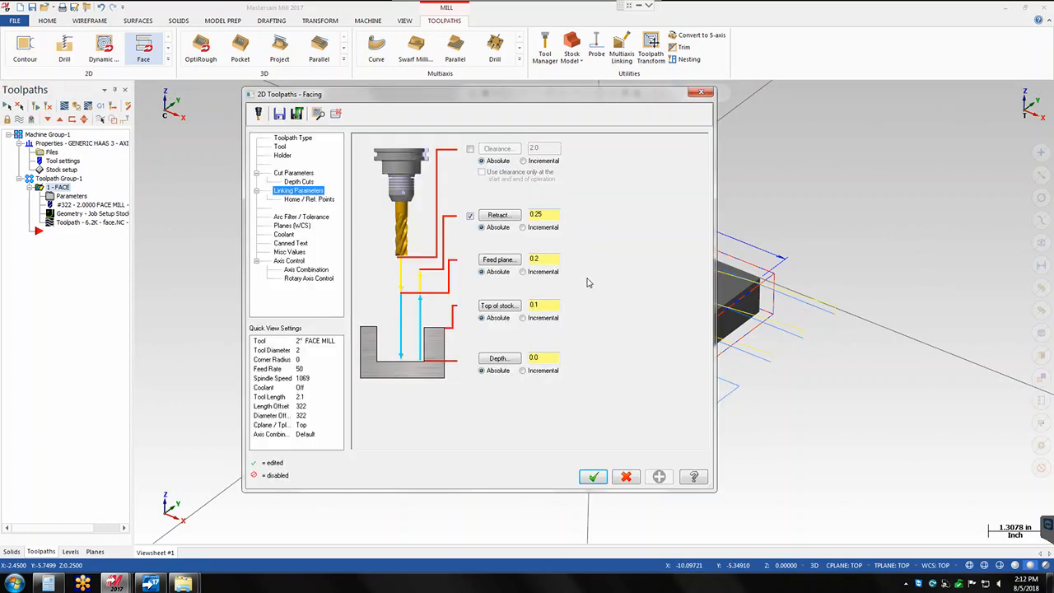
pyautogui.click(292, 173)
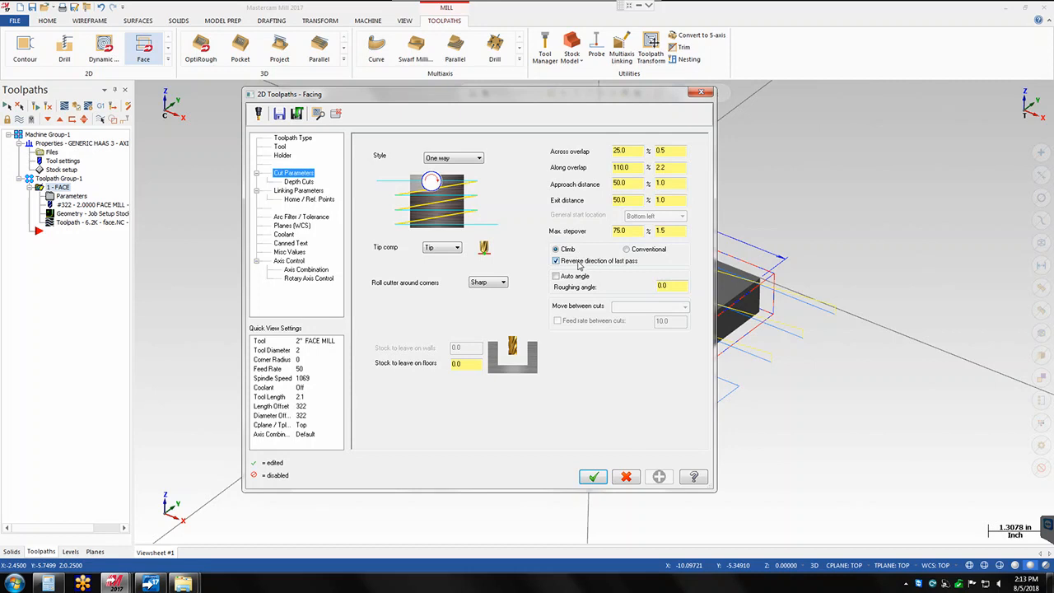
pyautogui.click(556, 261)
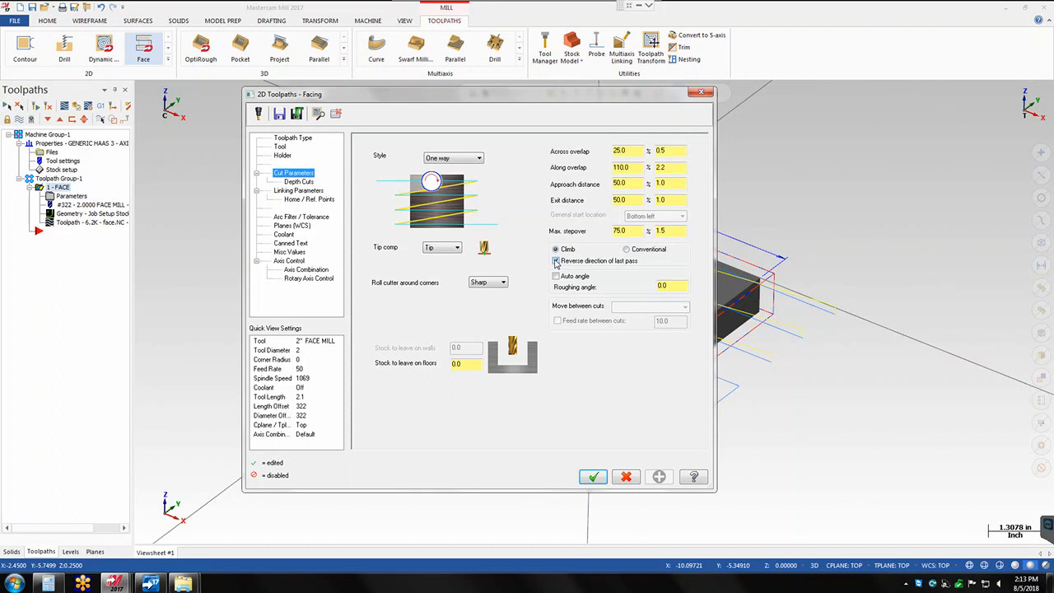
pyautogui.click(592, 476)
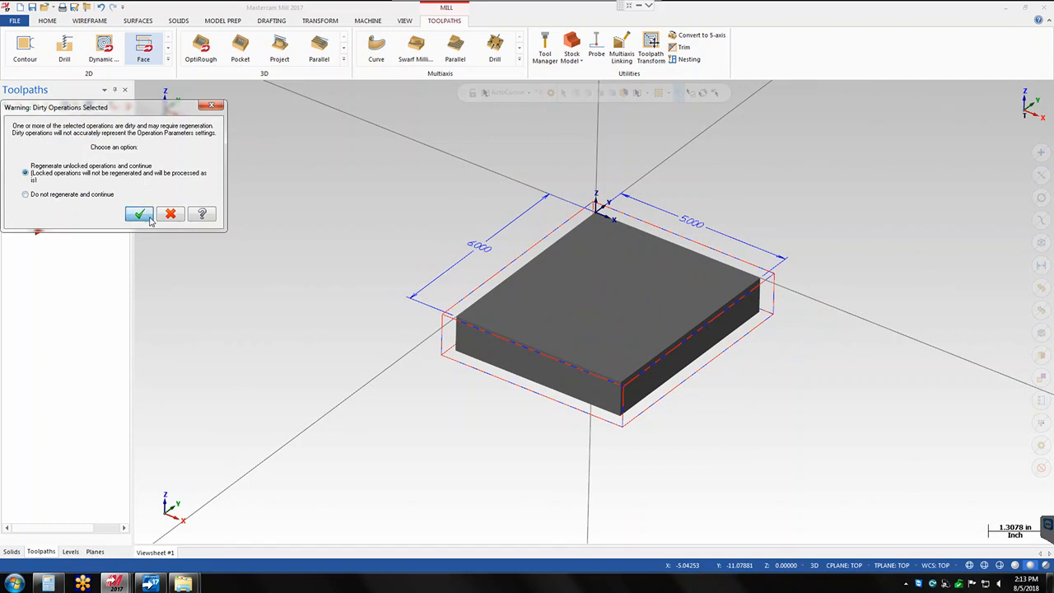
pyautogui.click(139, 213)
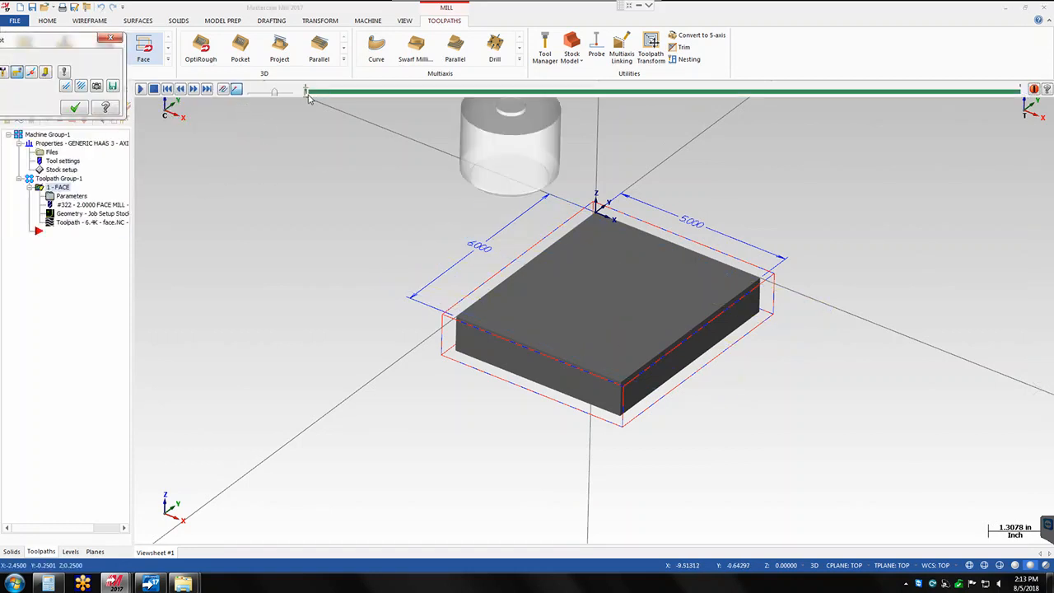
pyautogui.moveTo(316, 95)
pyautogui.mouseDown()
pyautogui.moveTo(733, 71)
pyautogui.moveTo(823, 91)
pyautogui.moveTo(1022, 91)
pyautogui.mouseUp()
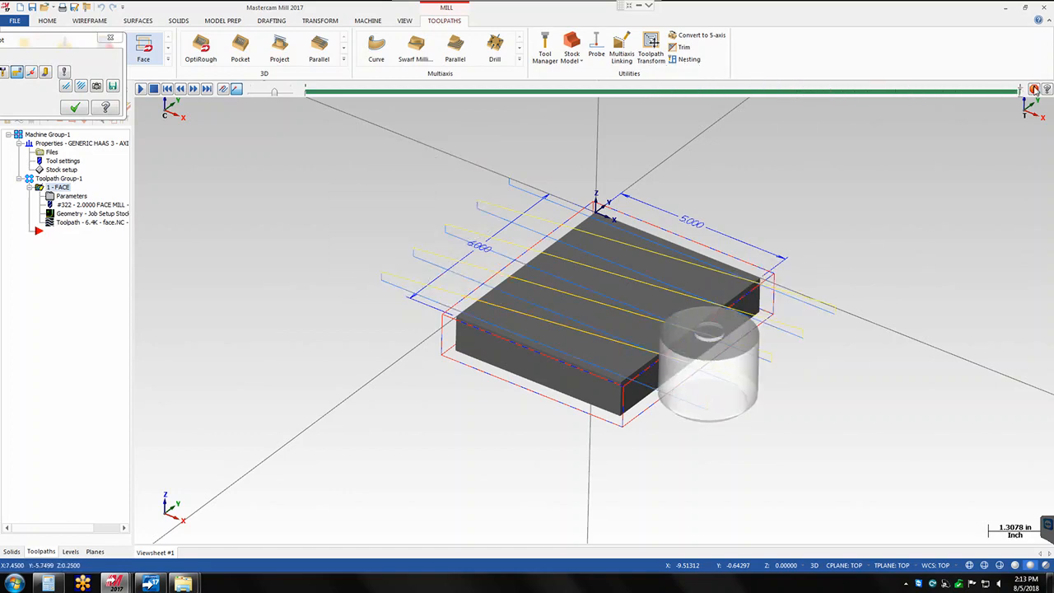
pyautogui.click(73, 109)
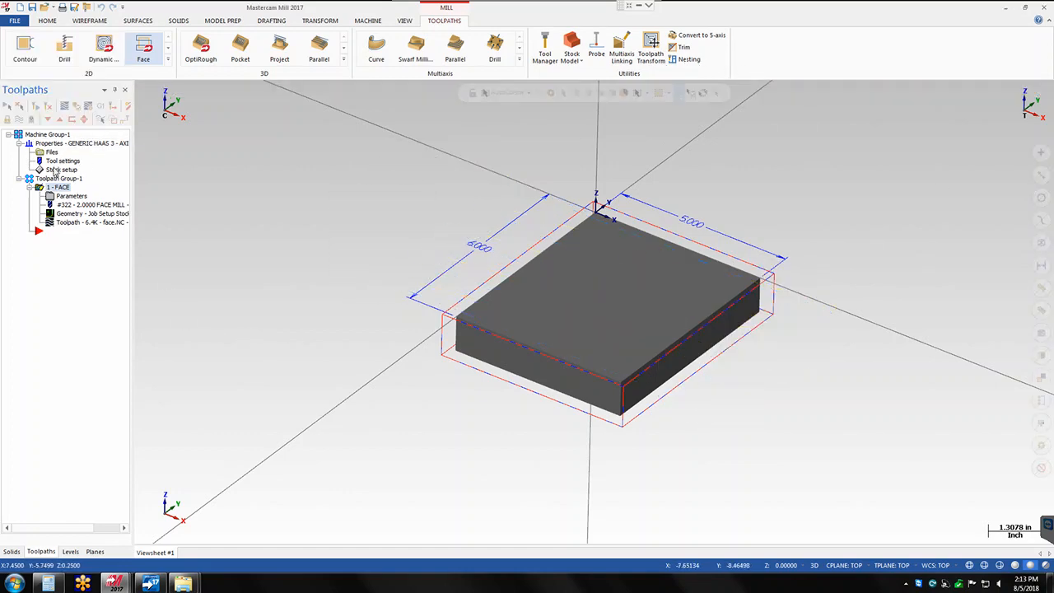
# - Re-enable Reverse direction of last pass, regenerate the facing toolpath and backplot it up to the final pass
pyautogui.click(107, 194)
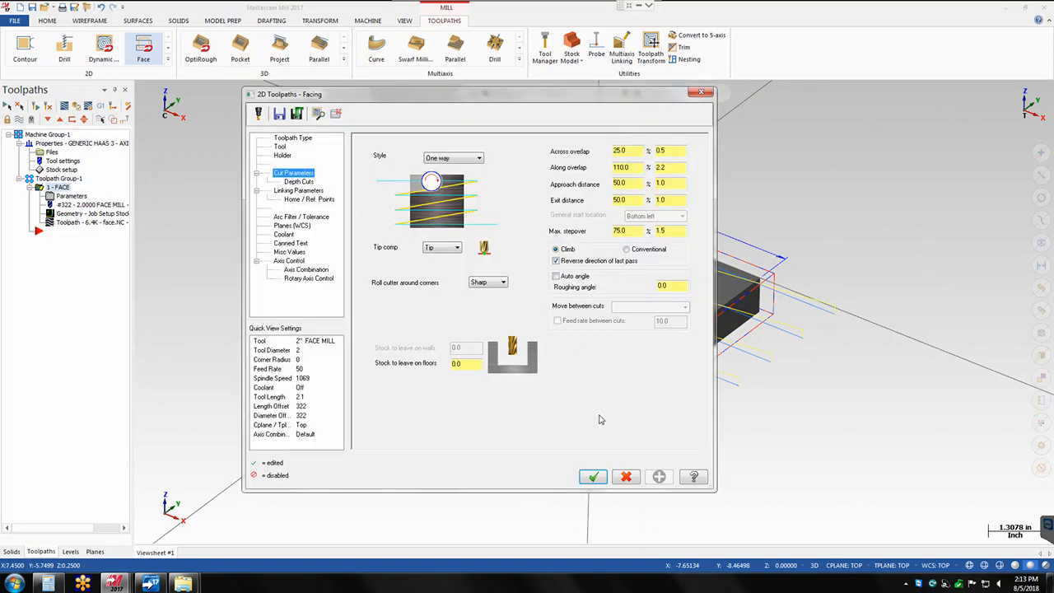
pyautogui.click(593, 476)
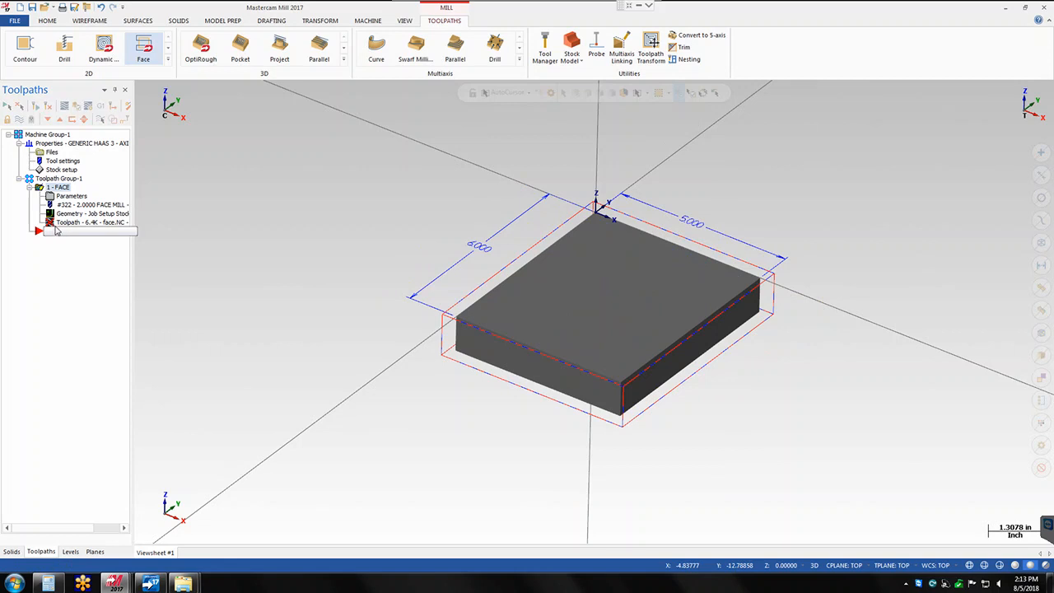
pyautogui.click(56, 225)
pyautogui.click(139, 214)
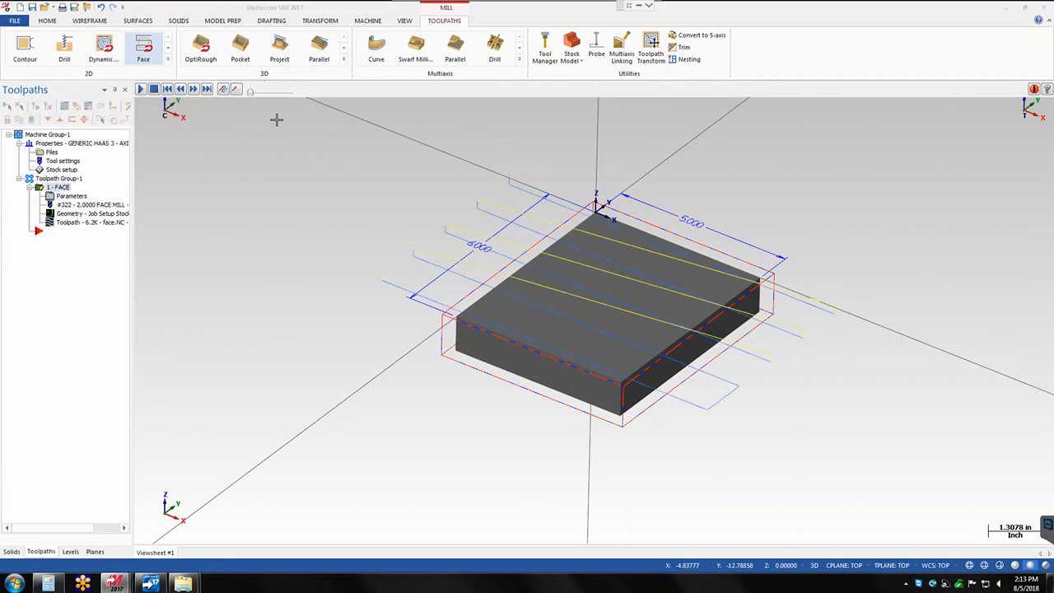
pyautogui.moveTo(310, 93); pyautogui.dragTo(988, 91)
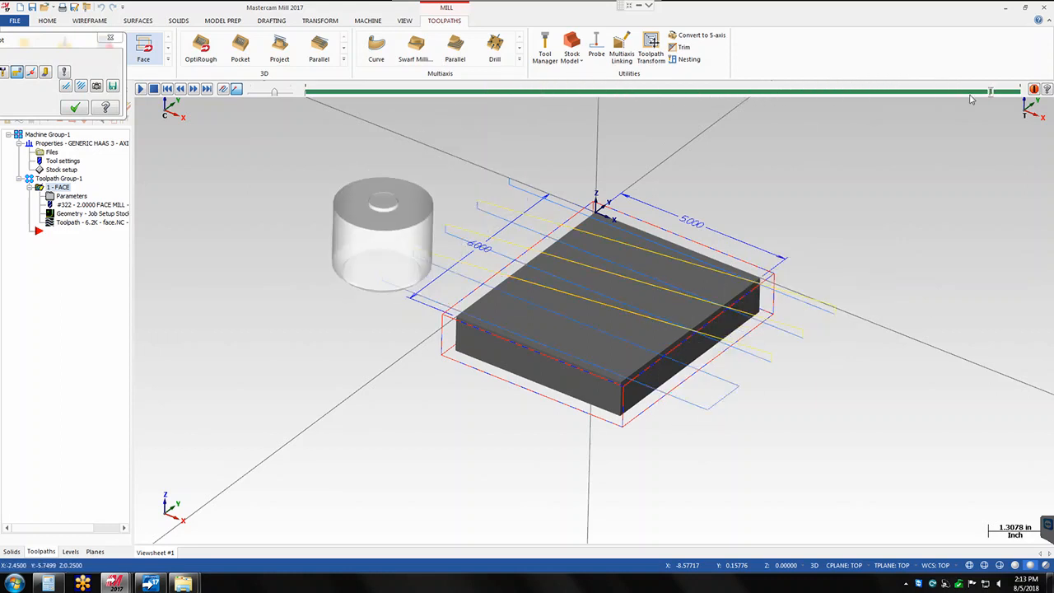
pyautogui.click(74, 107)
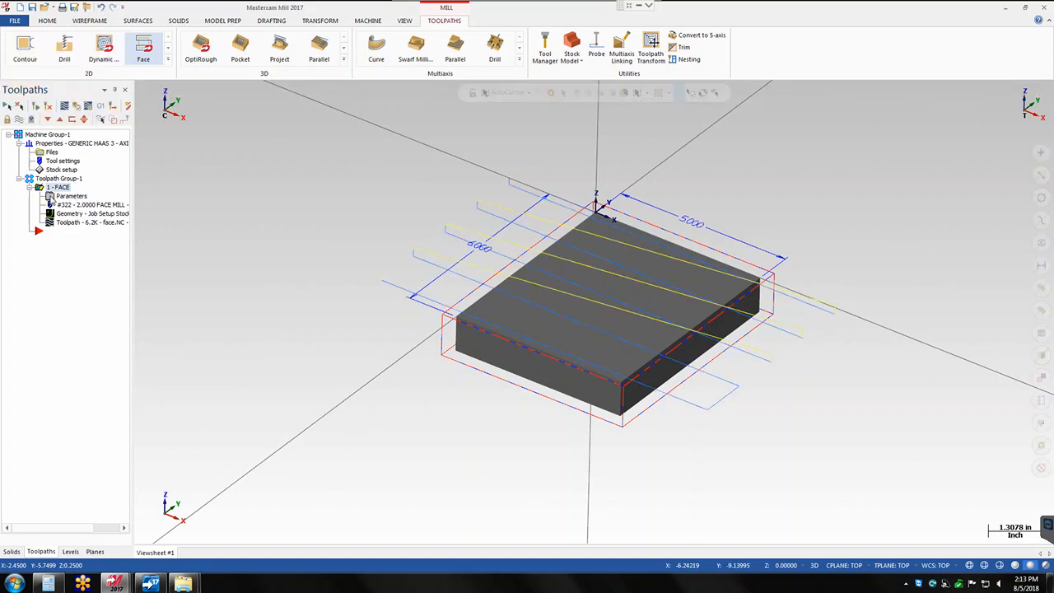
# - Set the max rough step of the facing operation's depth cuts to 0.05
pyautogui.click(51, 198)
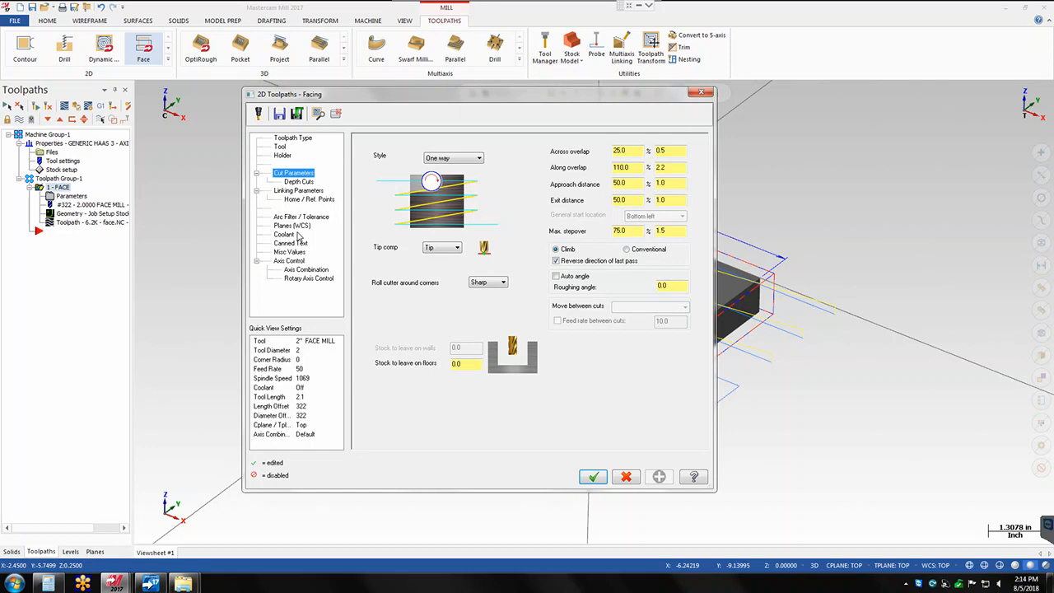
pyautogui.click(301, 182)
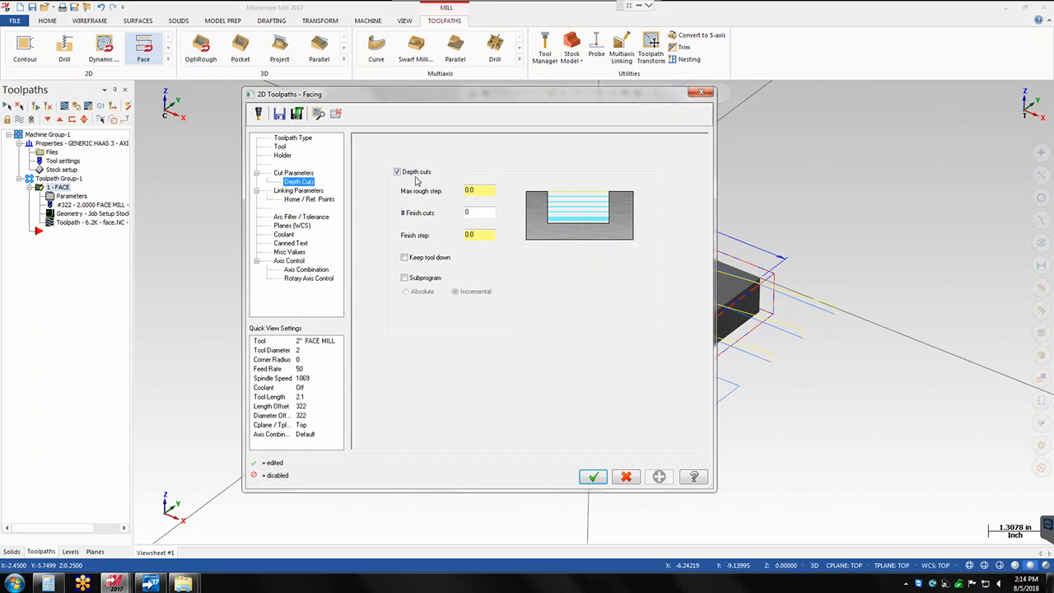
pyautogui.click(478, 191)
pyautogui.write('.05')
pyautogui.press('Return')
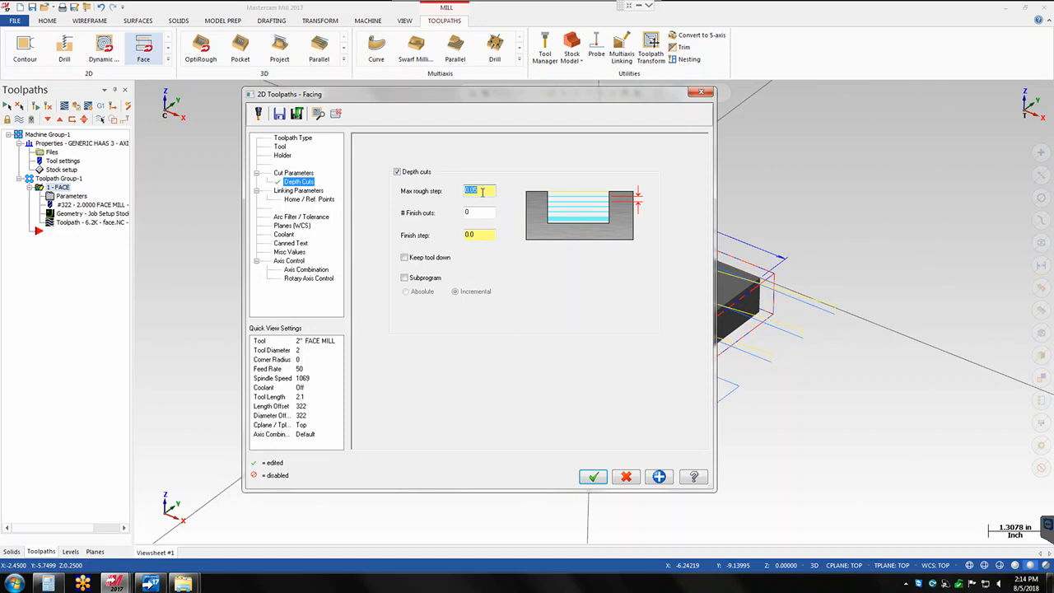
# - Set the depth cuts to 1 finish cut with a finish step of 0.01 and accept the facing parameters
pyautogui.click(468, 212)
pyautogui.click(482, 236)
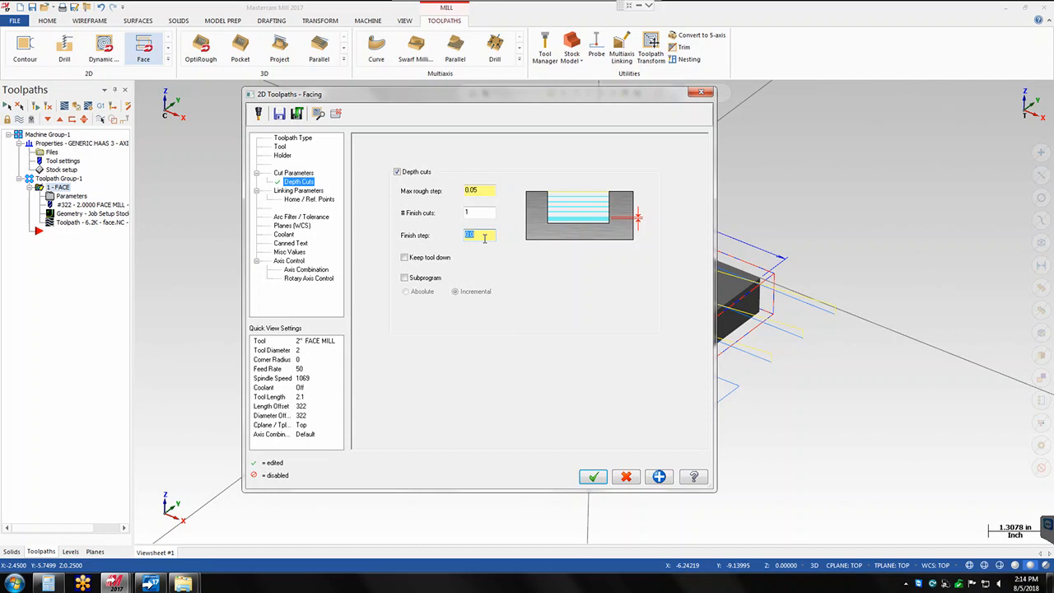
pyautogui.press('BackSpace')
pyautogui.click(483, 190)
pyautogui.moveTo(477, 190); pyautogui.dragTo(458, 195)
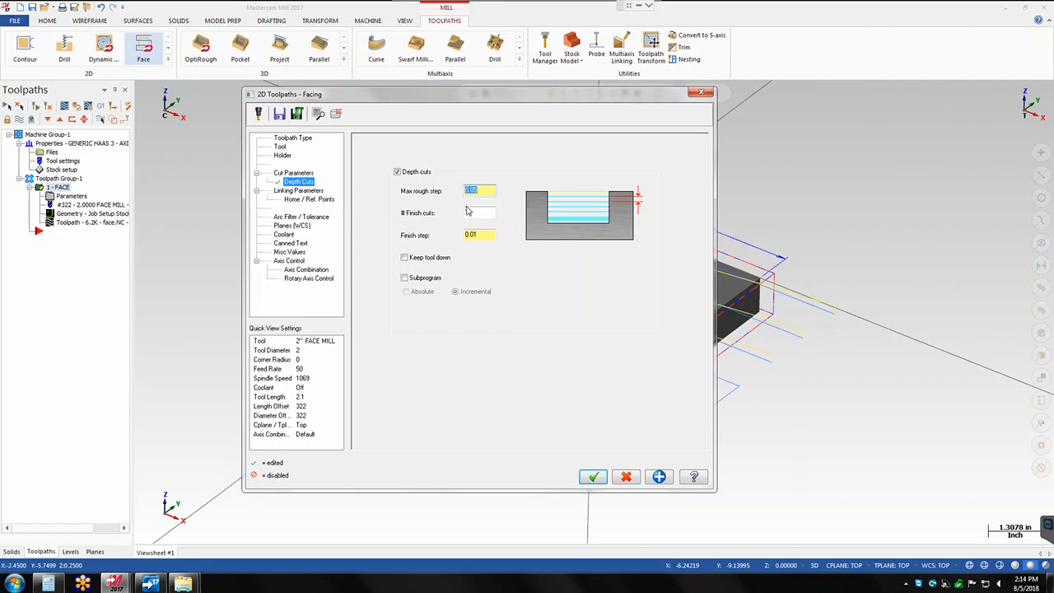
pyautogui.click(466, 213)
pyautogui.moveTo(481, 235); pyautogui.dragTo(461, 241)
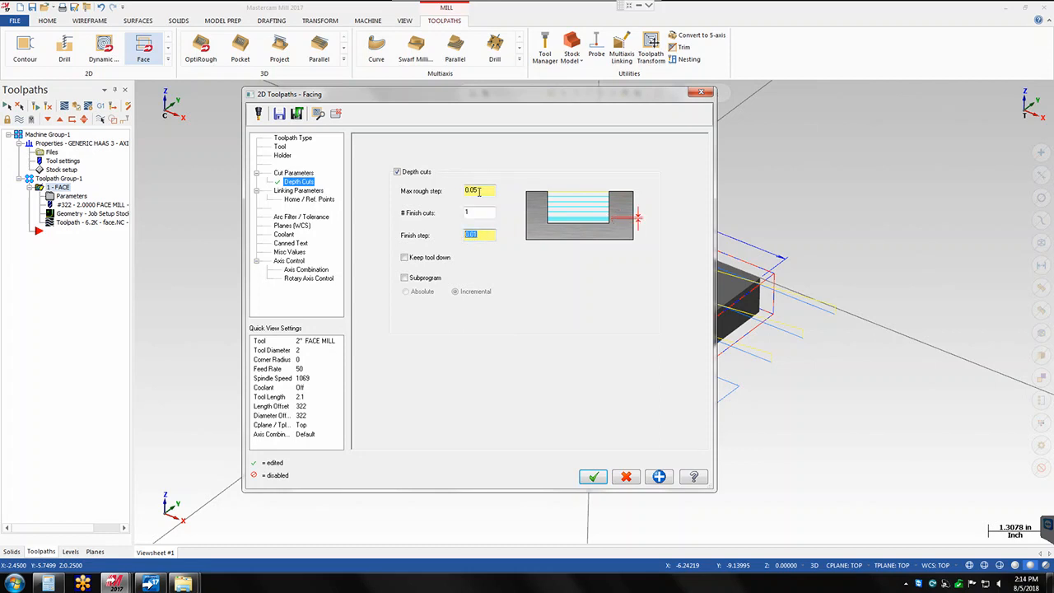
pyautogui.moveTo(479, 191); pyautogui.dragTo(464, 199)
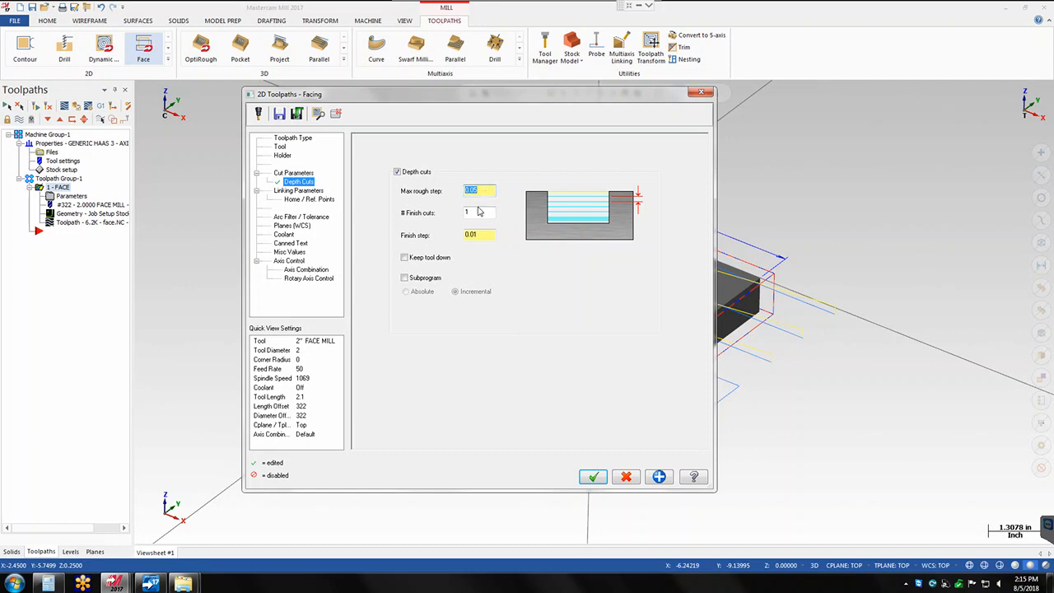
pyautogui.click(468, 213)
pyautogui.click(473, 234)
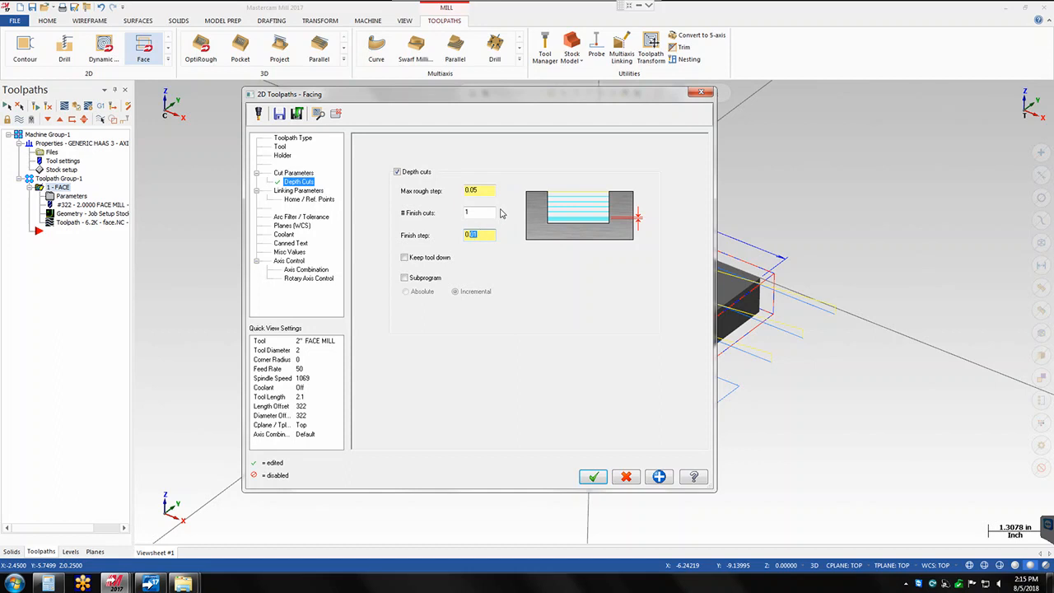
pyautogui.click(594, 477)
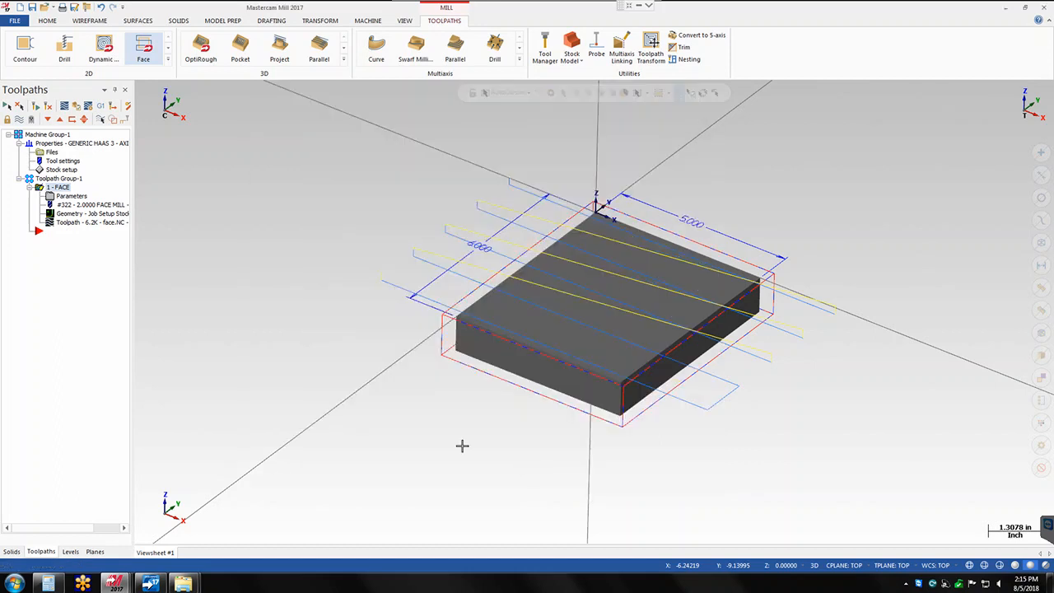
# - Regenerate the facing toolpath with its depth cuts and backplot the roughing and finish passes
pyautogui.click(49, 222)
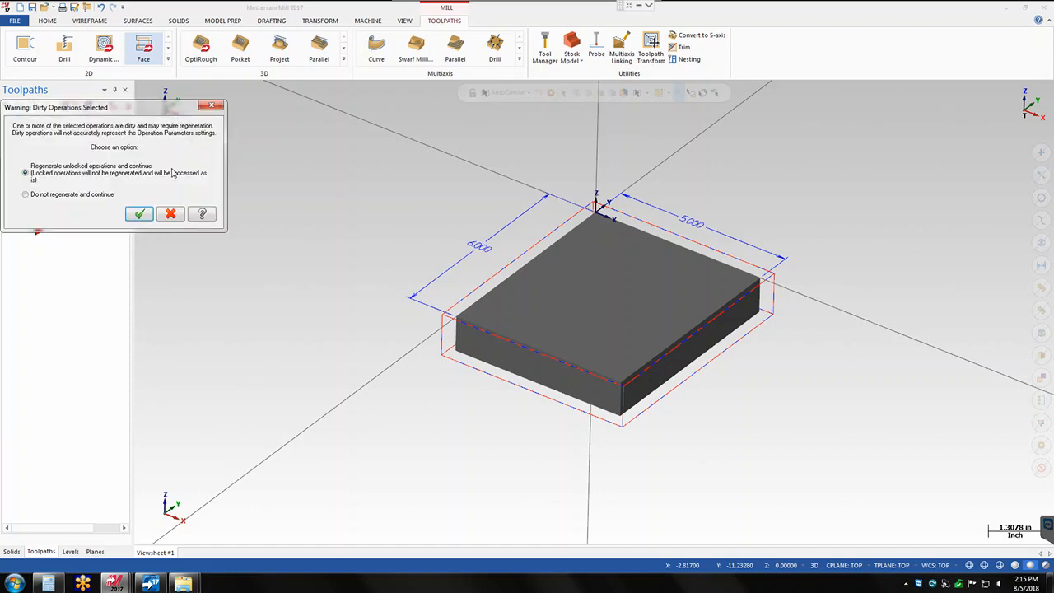
pyautogui.click(140, 214)
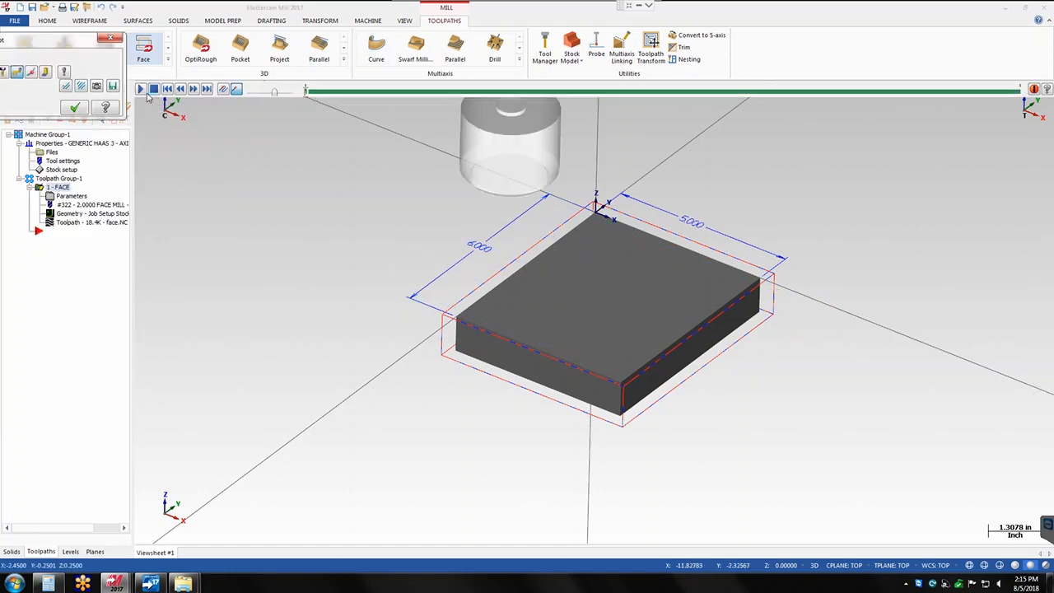
pyautogui.click(140, 88)
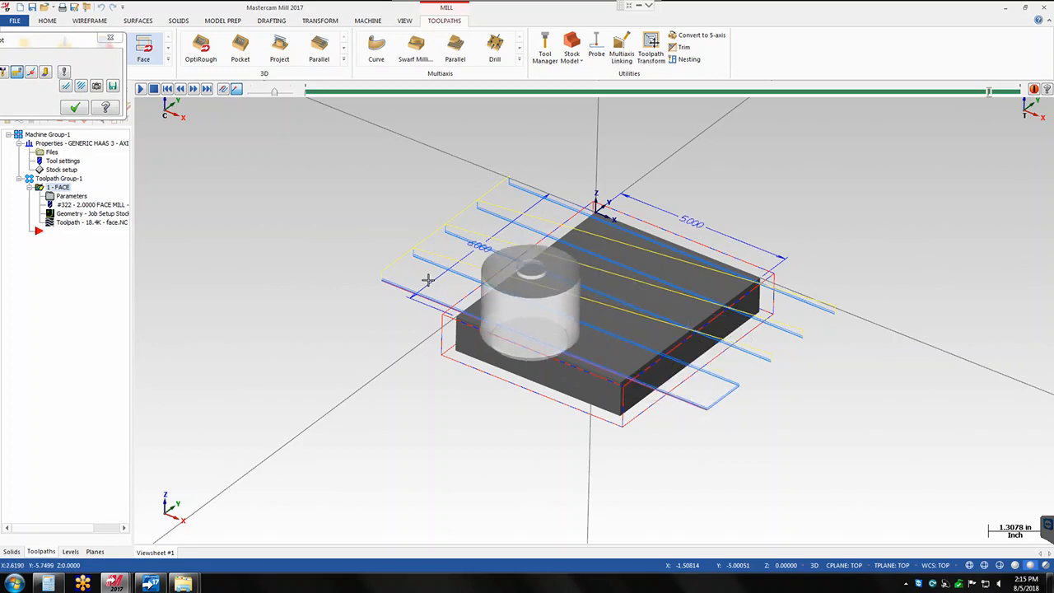
pyautogui.click(75, 108)
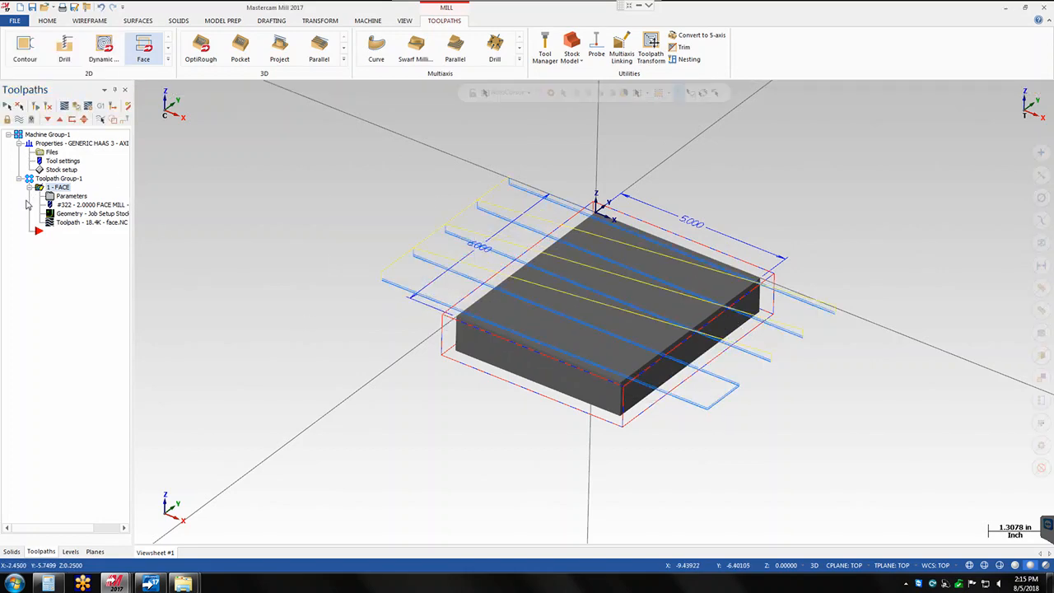
# - Set the facing operation's max stepover to 100% in the cut parameters and accept
pyautogui.click(66, 196)
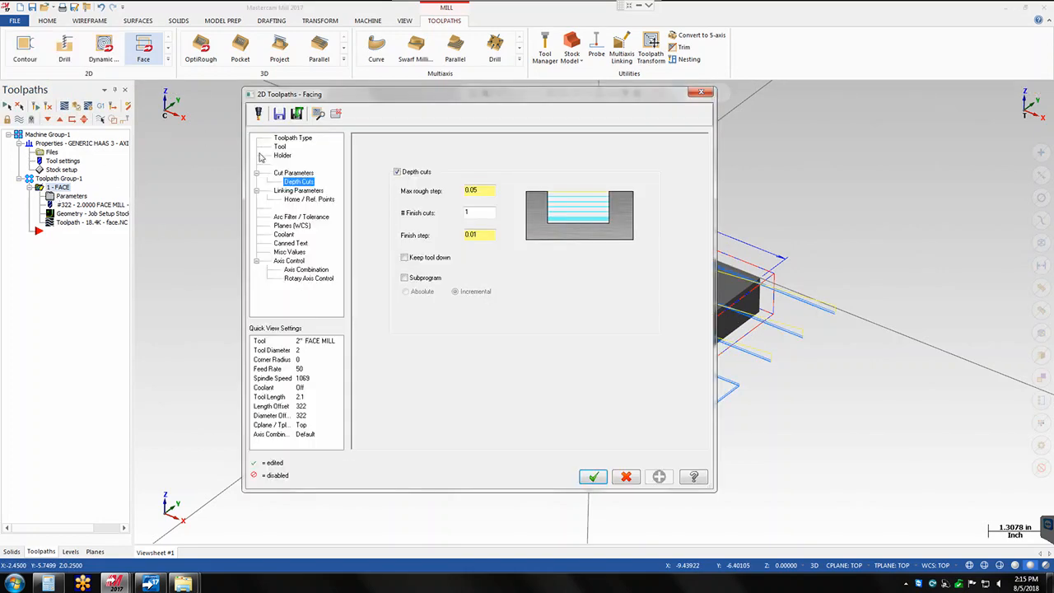
pyautogui.click(295, 173)
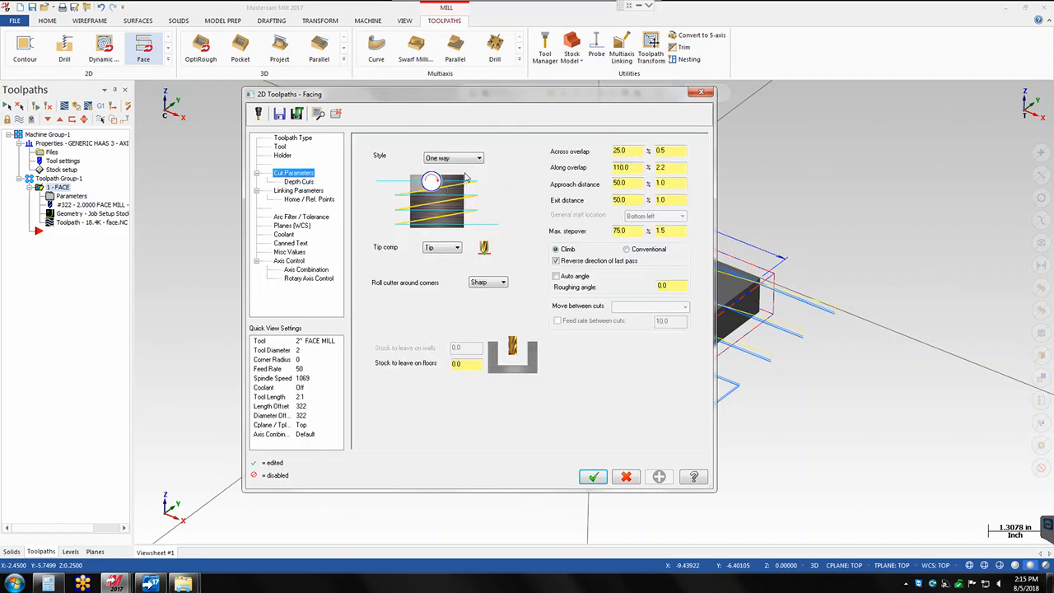
pyautogui.doubleClick(626, 231)
pyautogui.write('100')
pyautogui.press('Return')
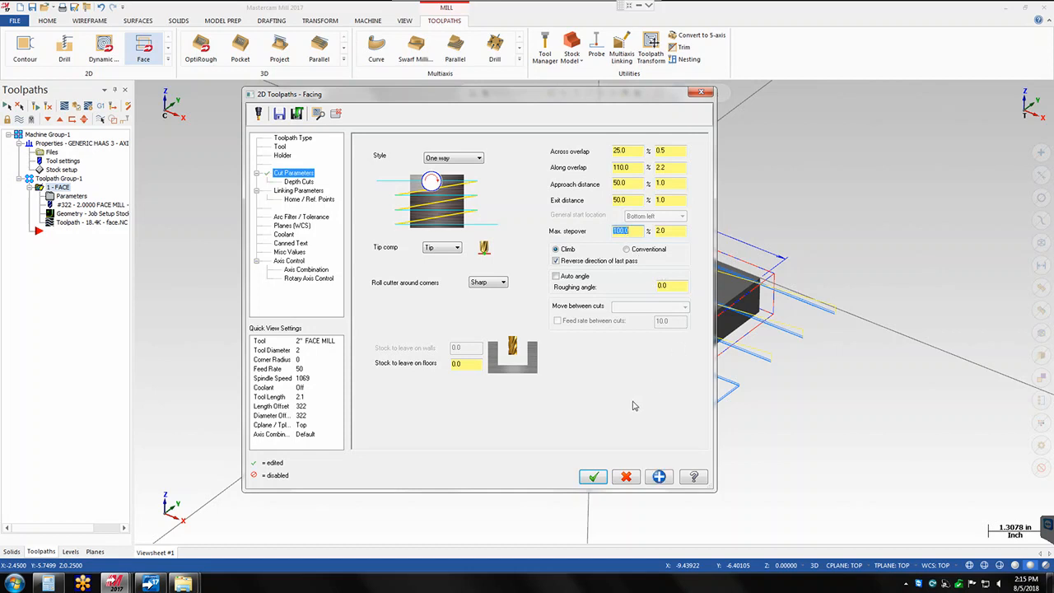
pyautogui.click(593, 478)
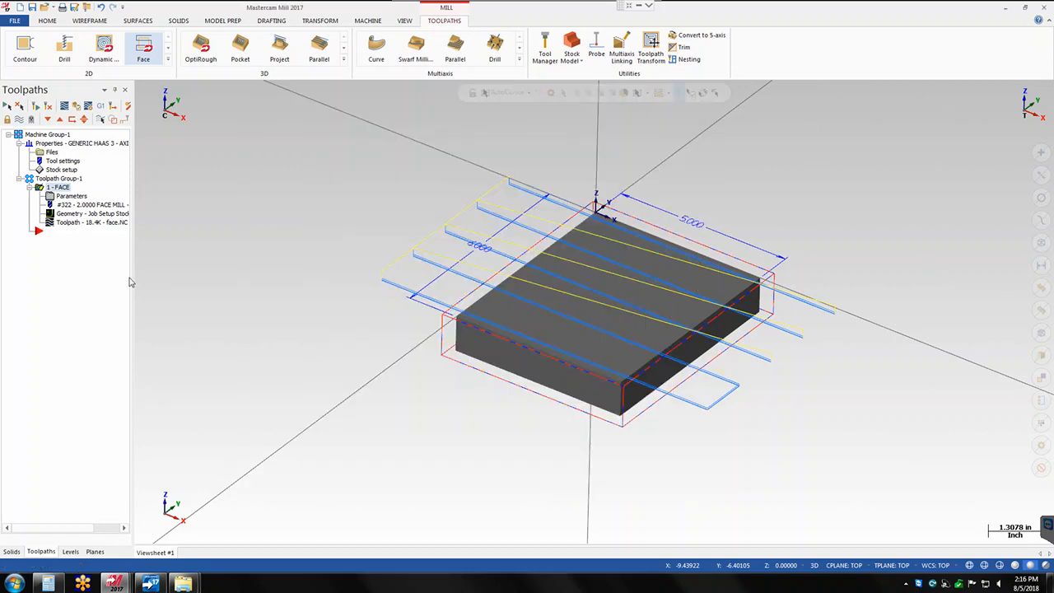
# - Regenerate the facing toolpath with the 100% stepover and backplot its passes
pyautogui.click(52, 224)
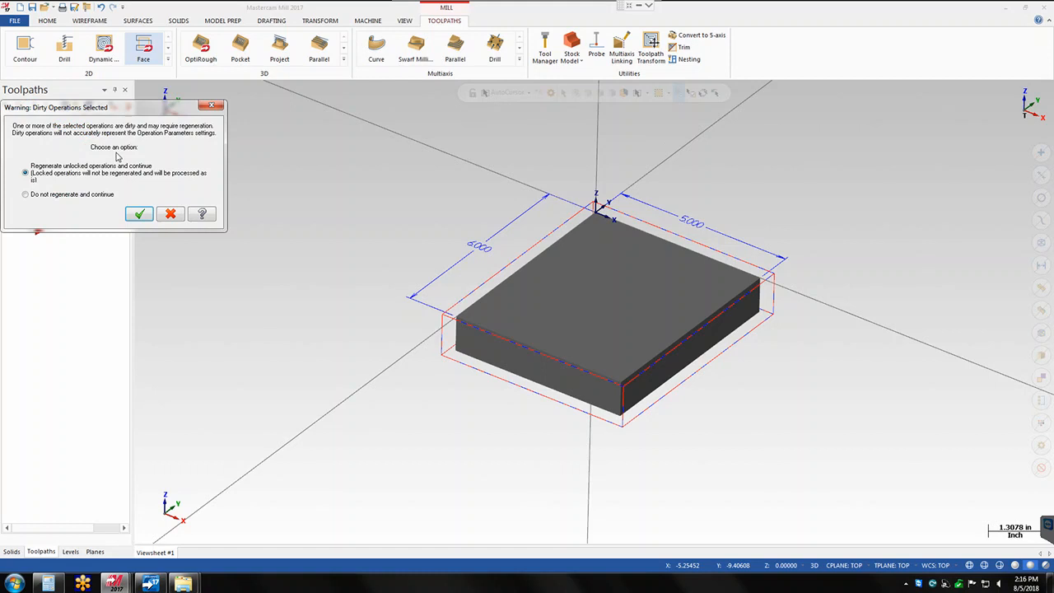
pyautogui.click(144, 213)
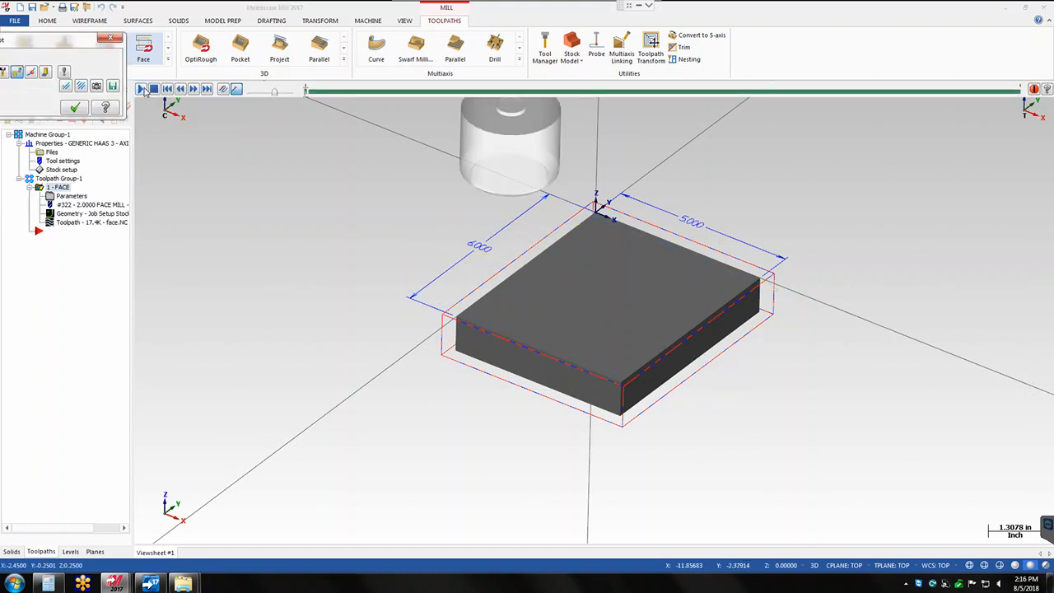
pyautogui.click(142, 89)
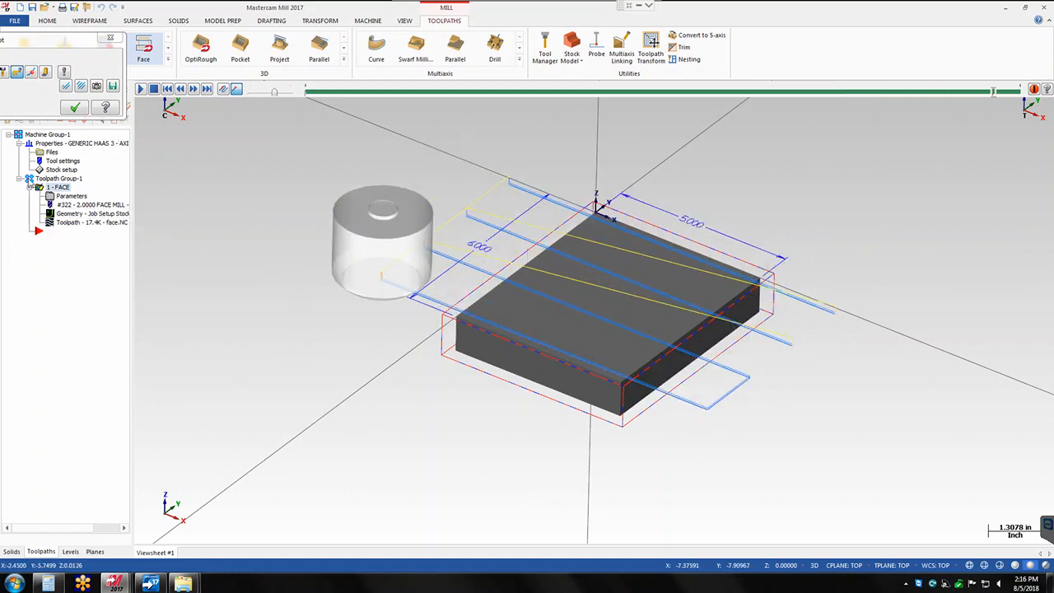
pyautogui.click(74, 109)
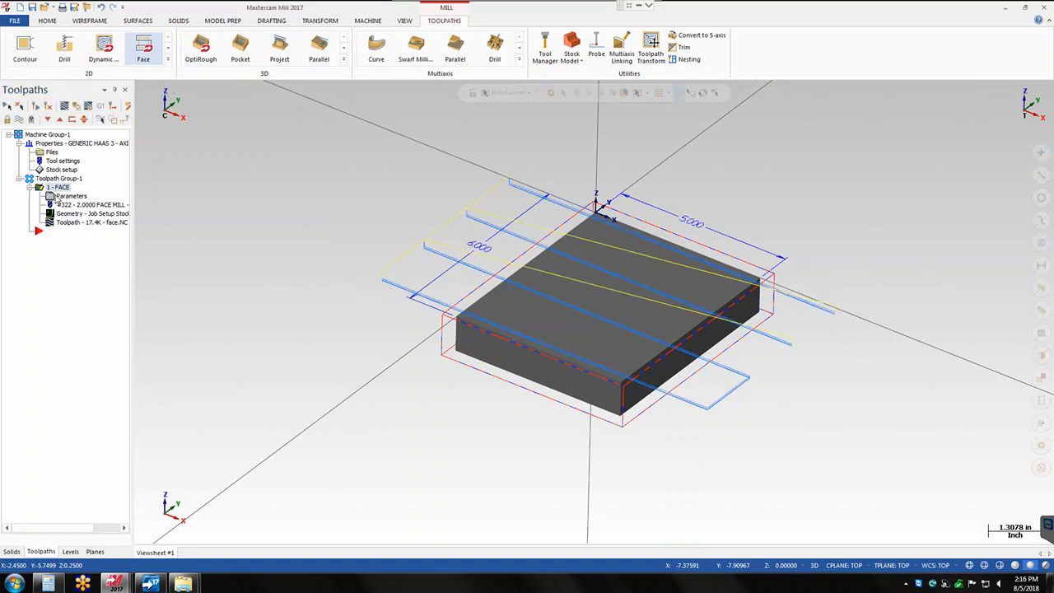
# - Set the max stepover to 25%, regenerate the facing toolpath and backplot all of its passes
pyautogui.click(56, 196)
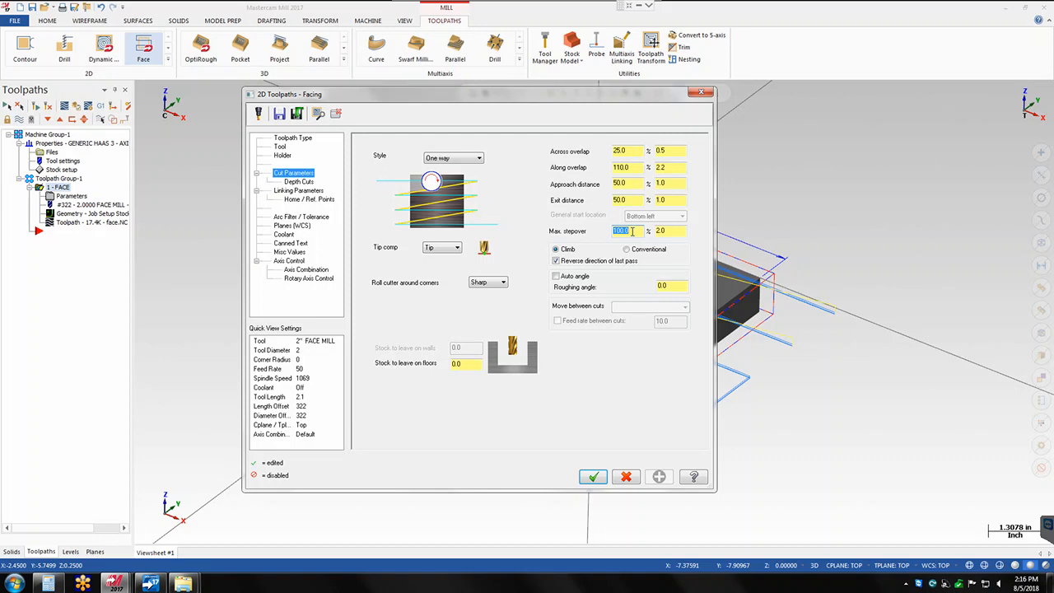
pyautogui.press('Return')
pyautogui.click(593, 476)
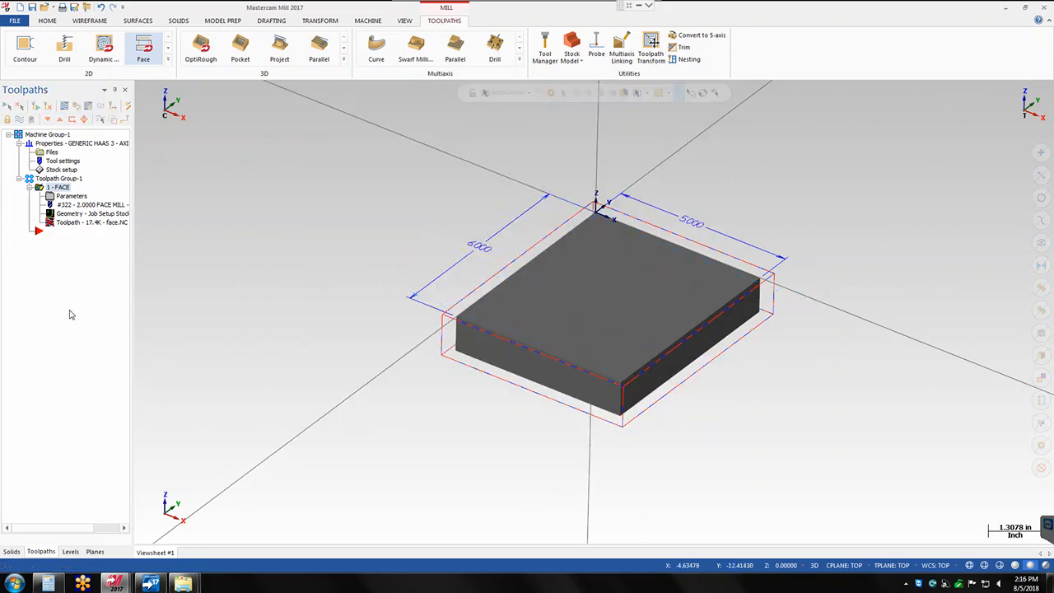
pyautogui.click(88, 223)
pyautogui.click(139, 214)
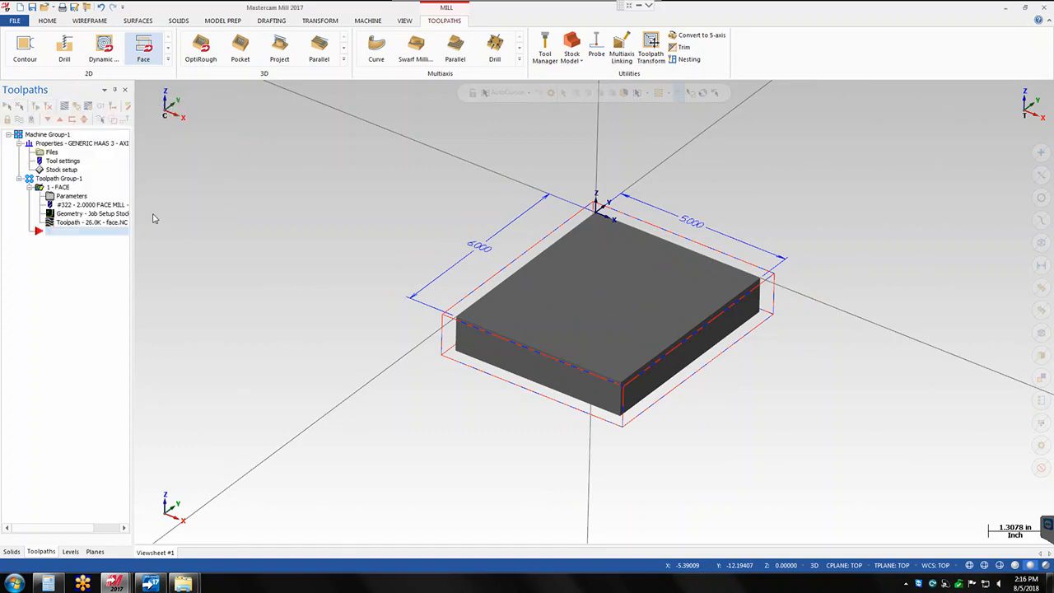
pyautogui.click(142, 89)
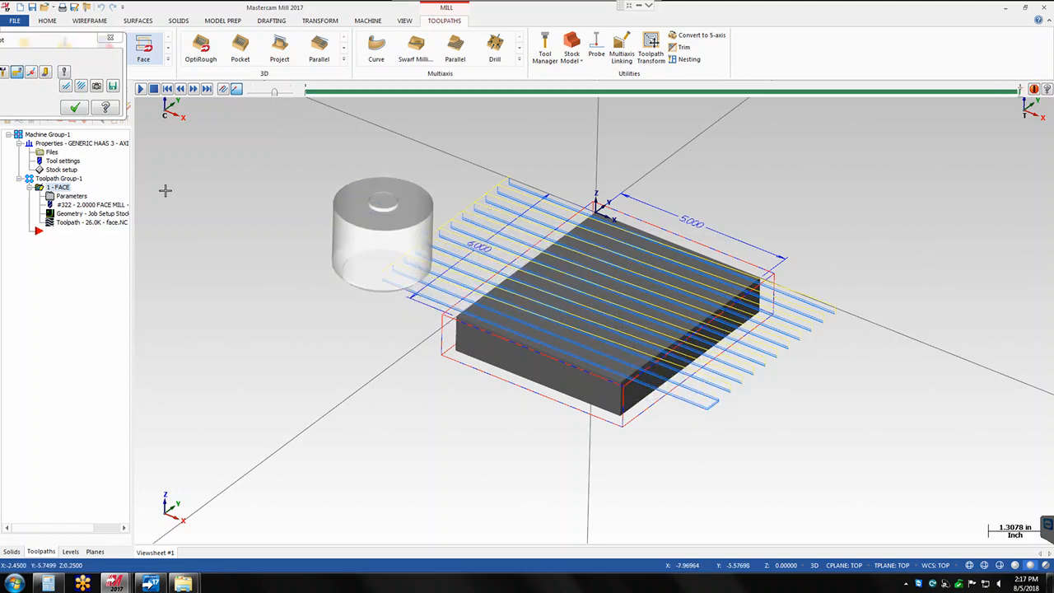
pyautogui.click(76, 108)
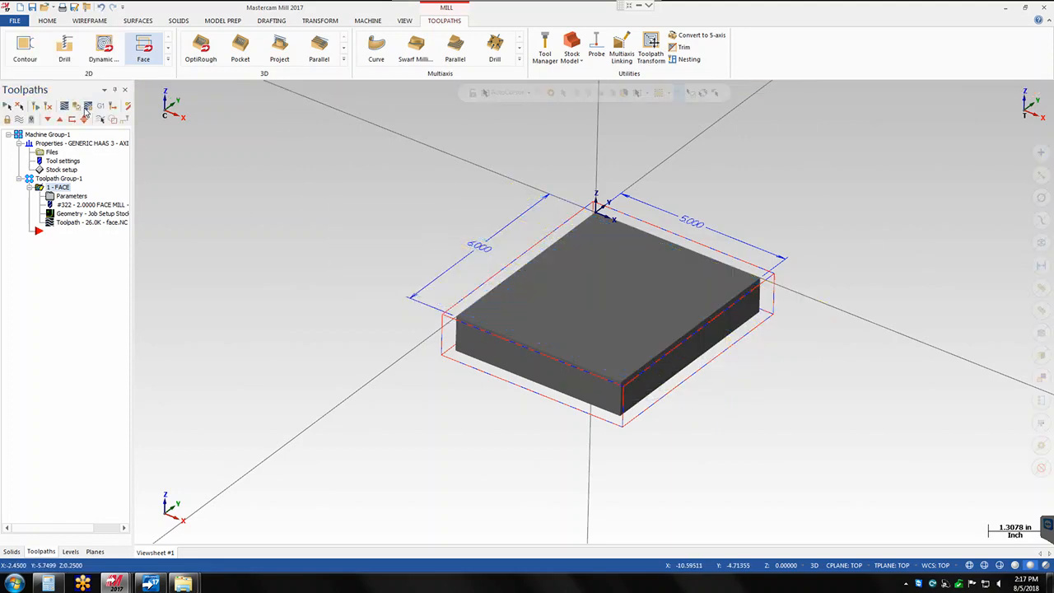
# - Set the max stepover to 75% and the roughing angle to 180 for the facing operation
pyautogui.click(51, 198)
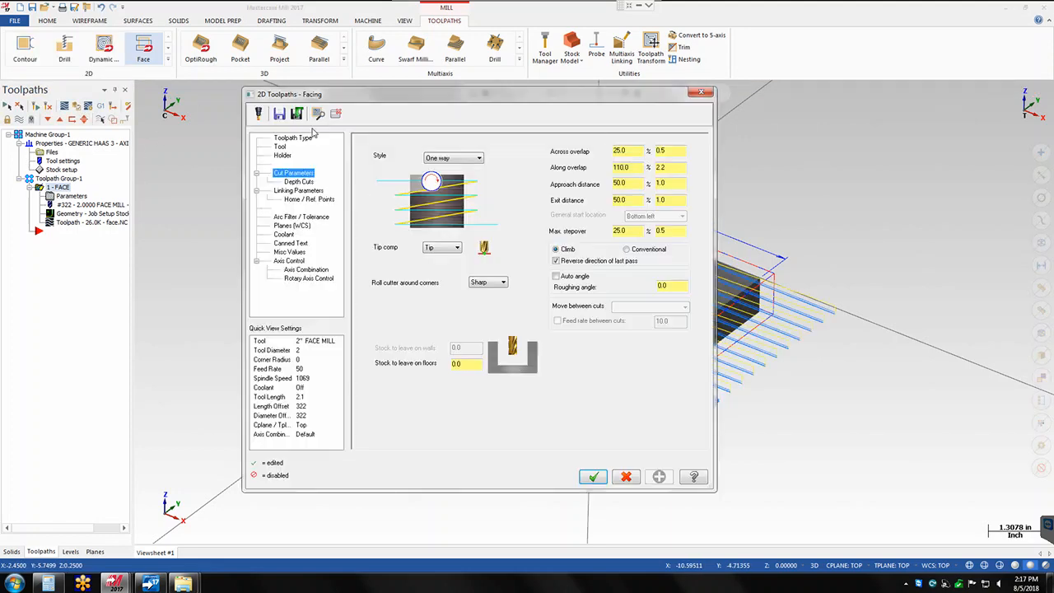
pyautogui.click(633, 235)
pyautogui.write('75')
pyautogui.press('Return')
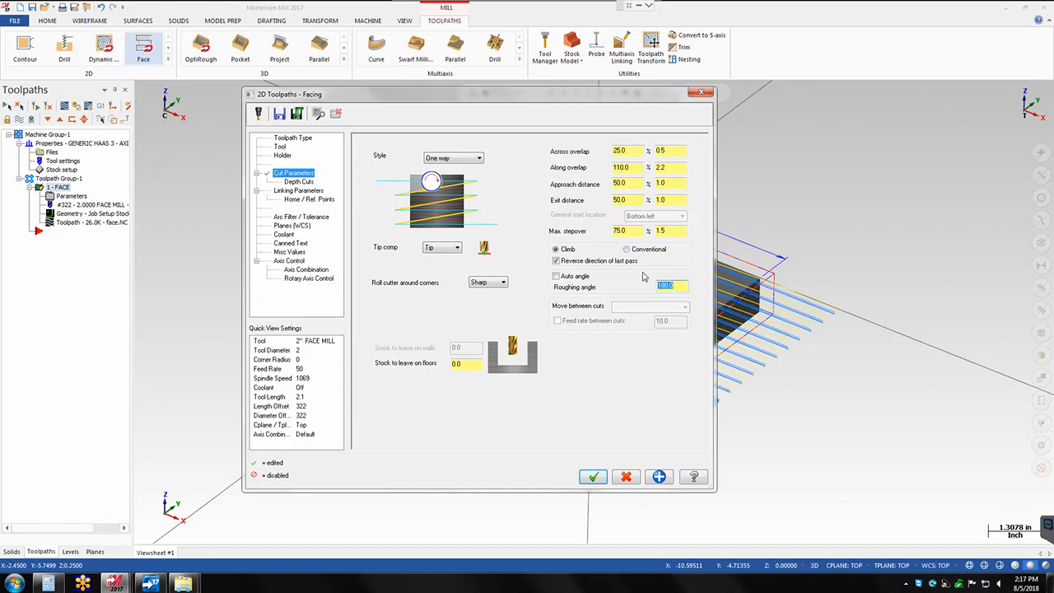
pyautogui.click(659, 483)
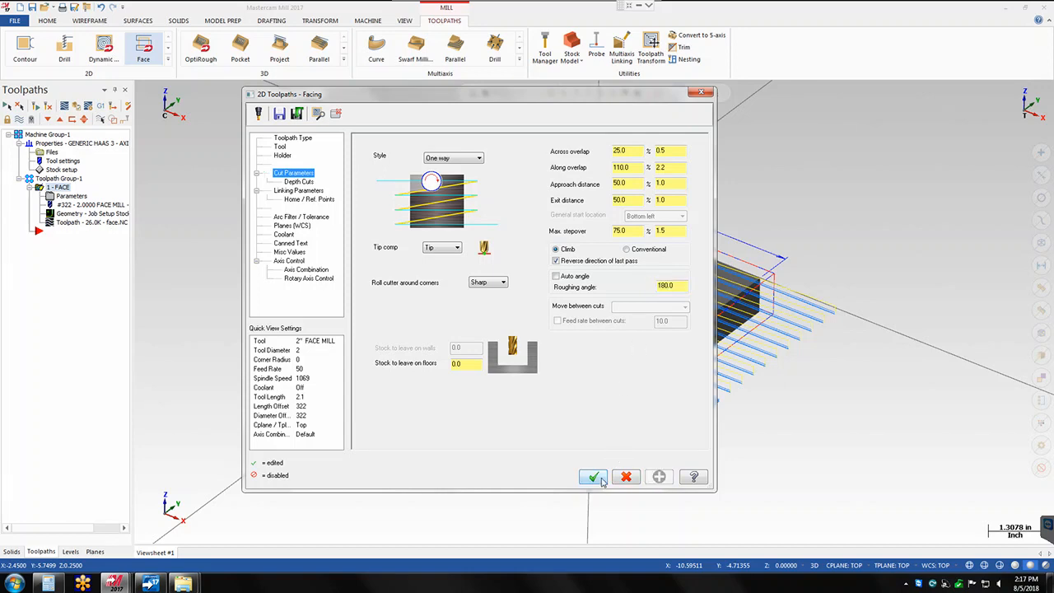
pyautogui.click(594, 477)
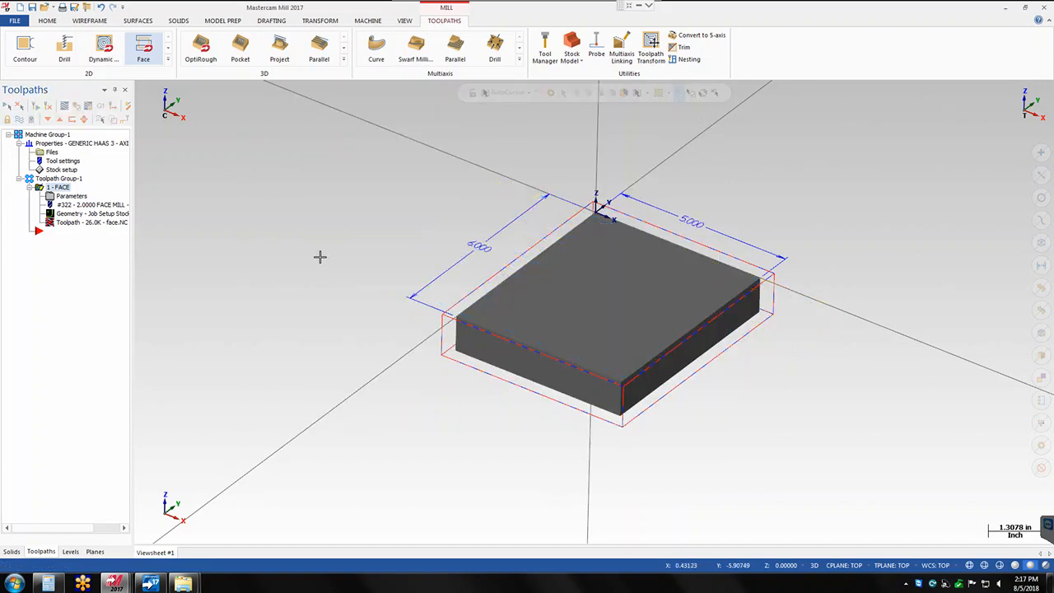
# - Regenerate the facing toolpath with the 180-degree roughing angle and backplot it, scrubbing through the passes
pyautogui.click(51, 224)
pyautogui.click(140, 214)
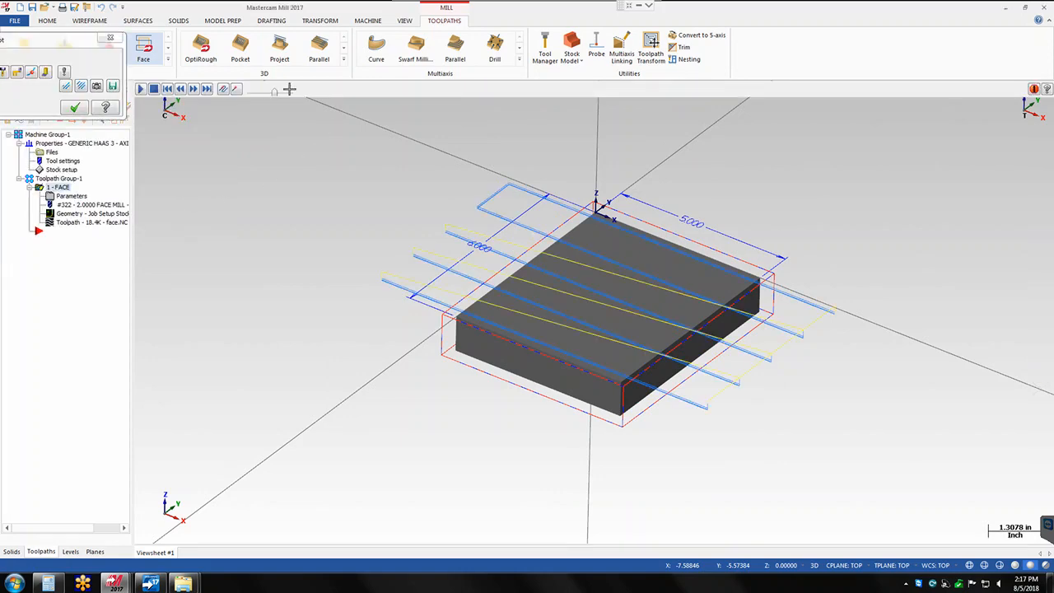
pyautogui.click(141, 89)
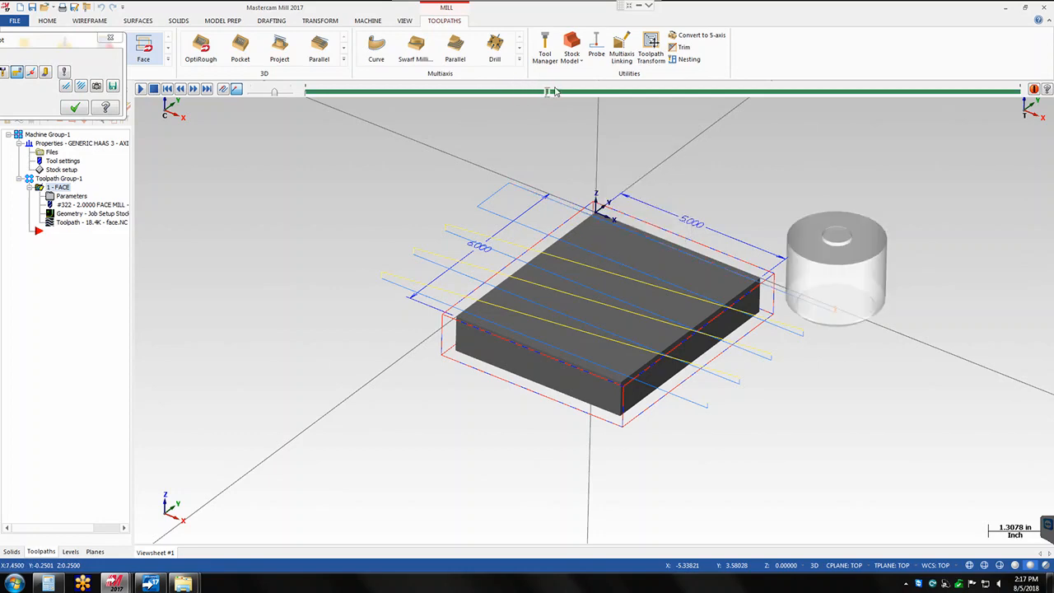
pyautogui.moveTo(695, 84)
pyautogui.mouseDown()
pyautogui.moveTo(801, 74)
pyautogui.moveTo(841, 84)
pyautogui.mouseUp()
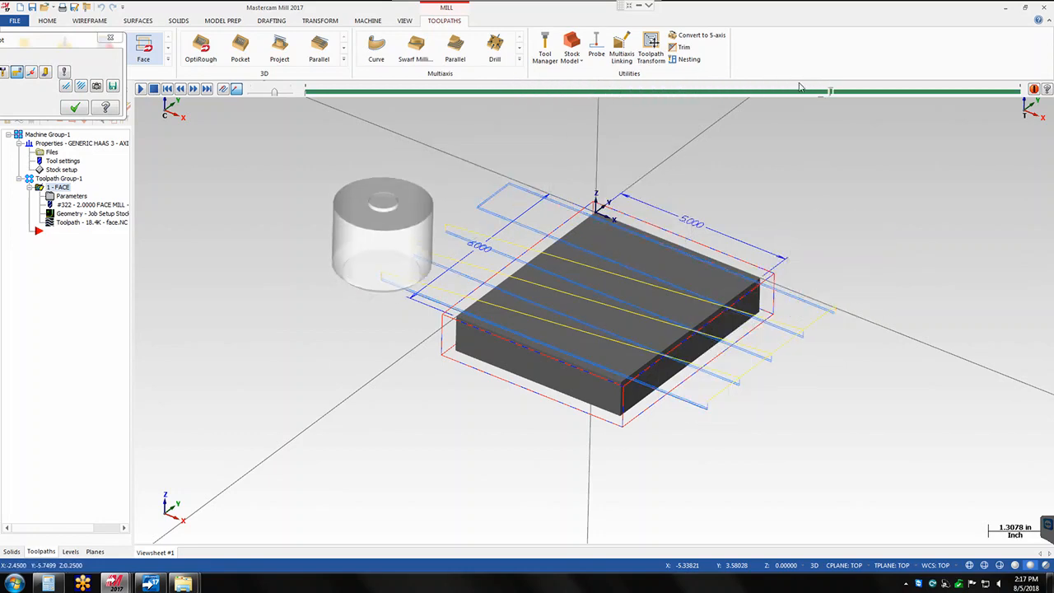
pyautogui.click(79, 111)
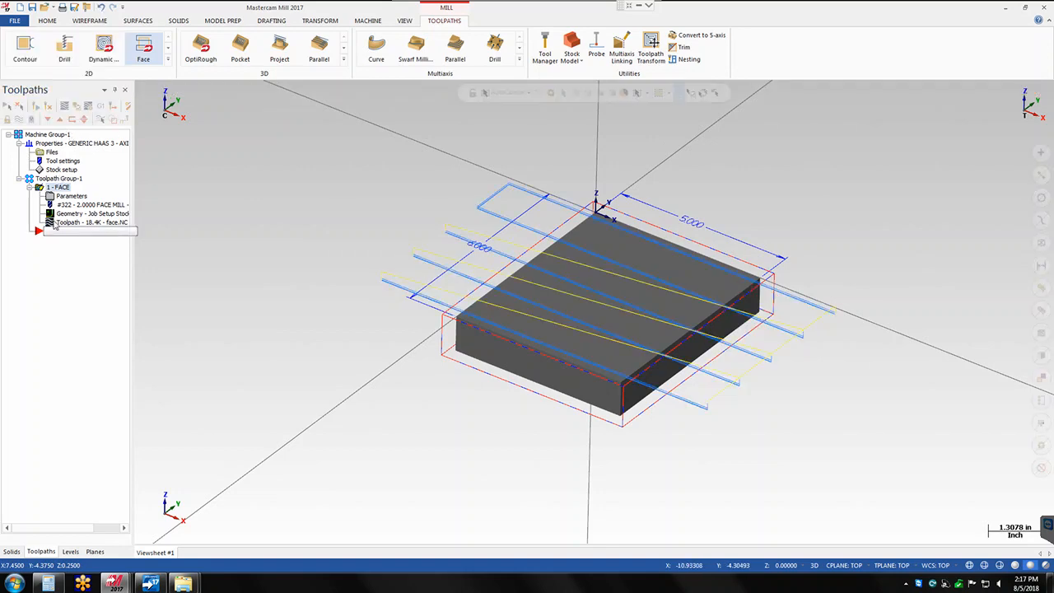
# - Set the facing operation's roughing angle to 90, regenerate the toolpath and play its backplot
pyautogui.click(71, 196)
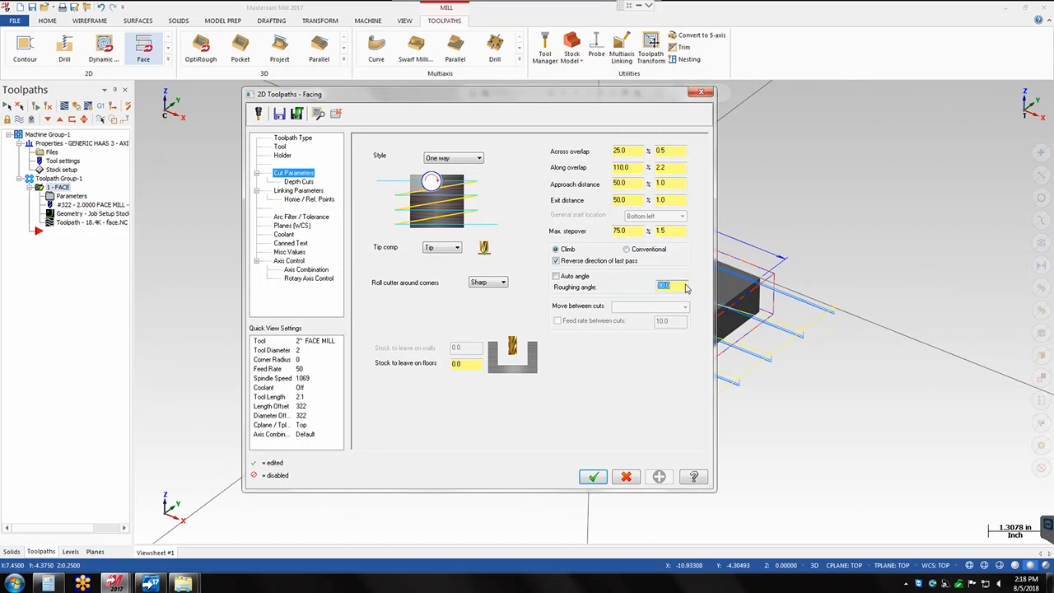
pyautogui.click(593, 478)
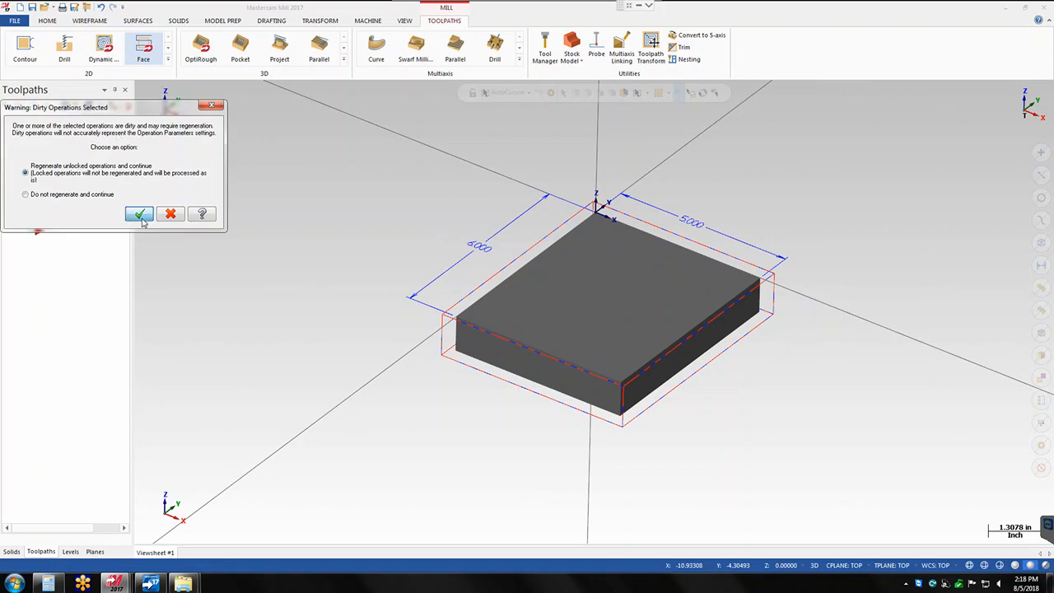
pyautogui.click(139, 215)
pyautogui.click(141, 89)
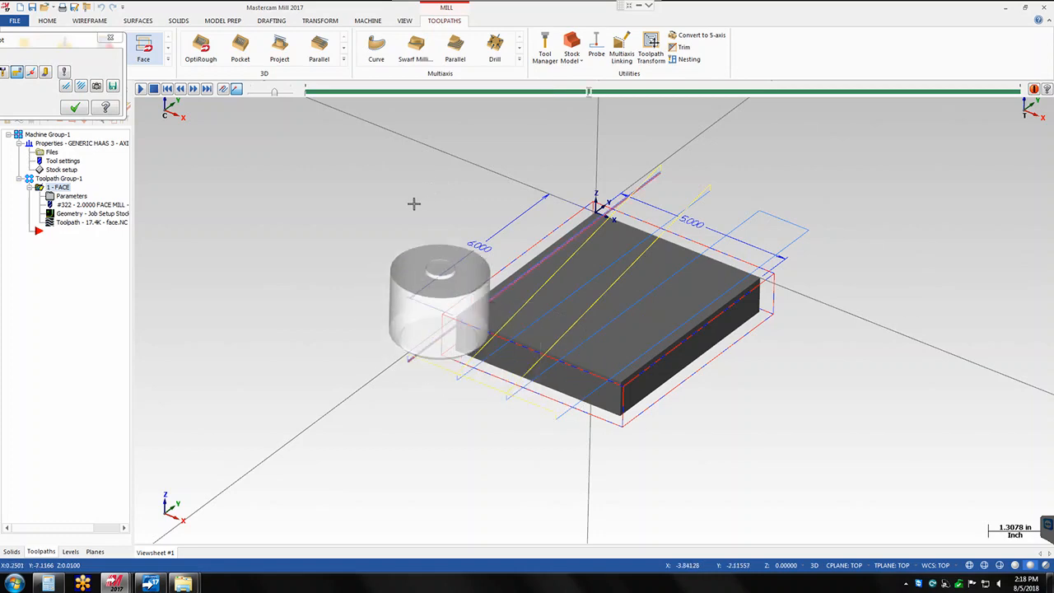
pyautogui.click(75, 108)
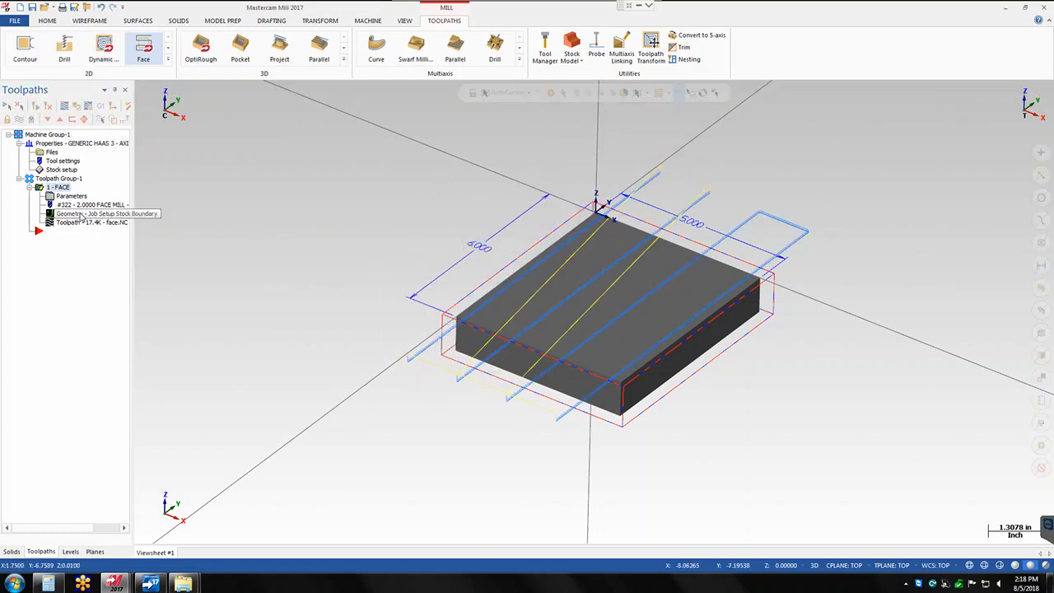
# - Set the facing operation's roughing angle to 45, regenerate the toolpath and play its backplot
pyautogui.click(71, 196)
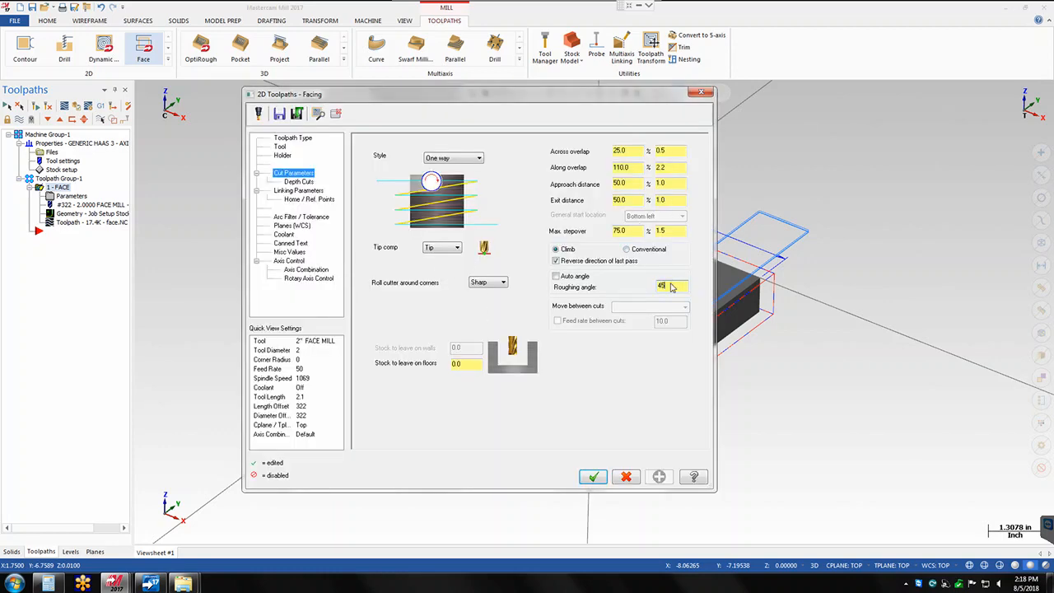
pyautogui.click(613, 477)
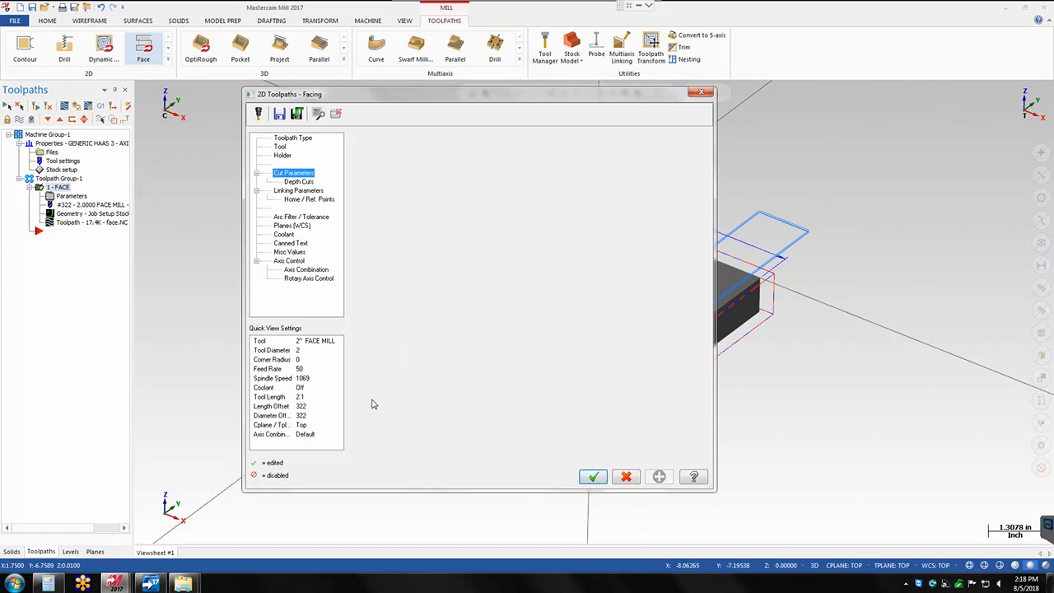
pyautogui.click(52, 224)
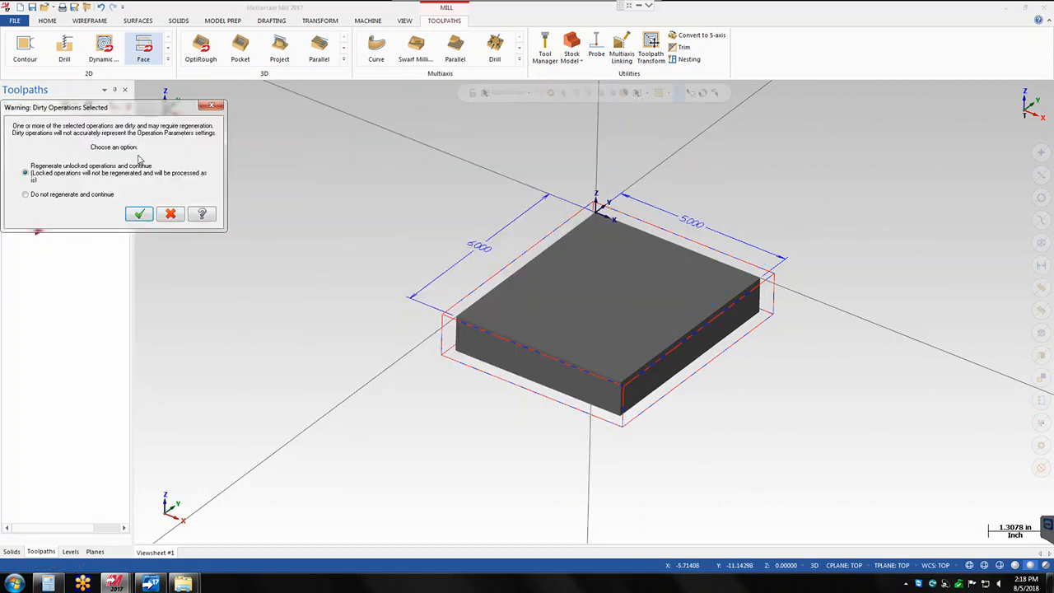
pyautogui.click(139, 214)
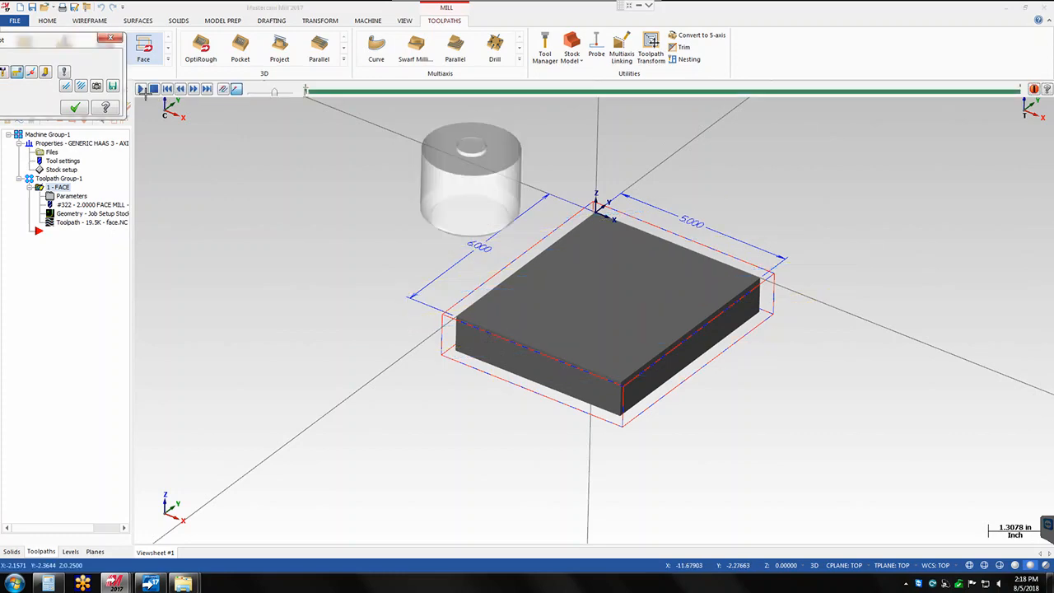
pyautogui.click(141, 89)
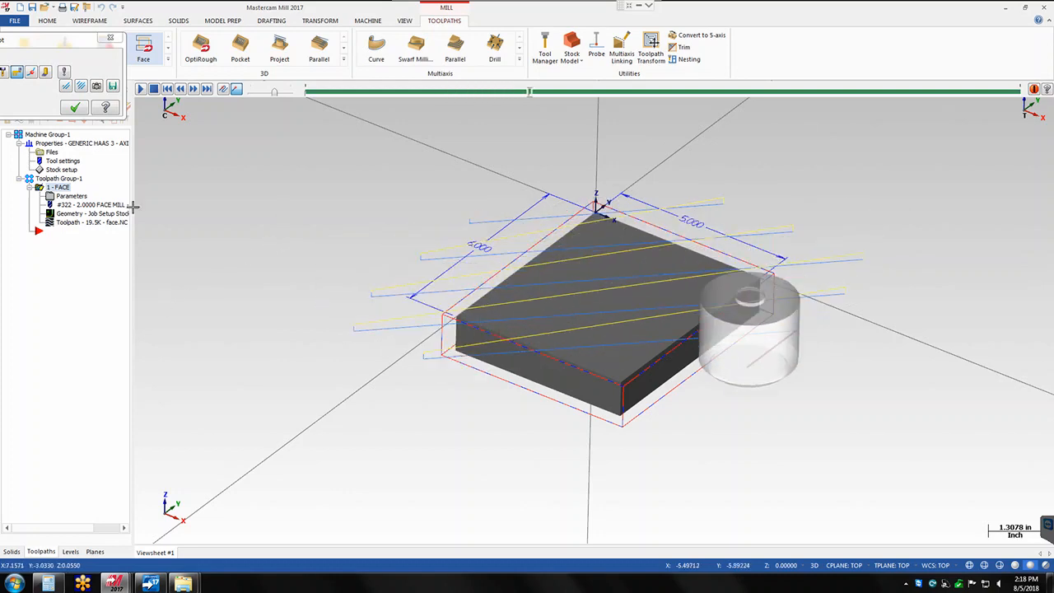
pyautogui.click(76, 107)
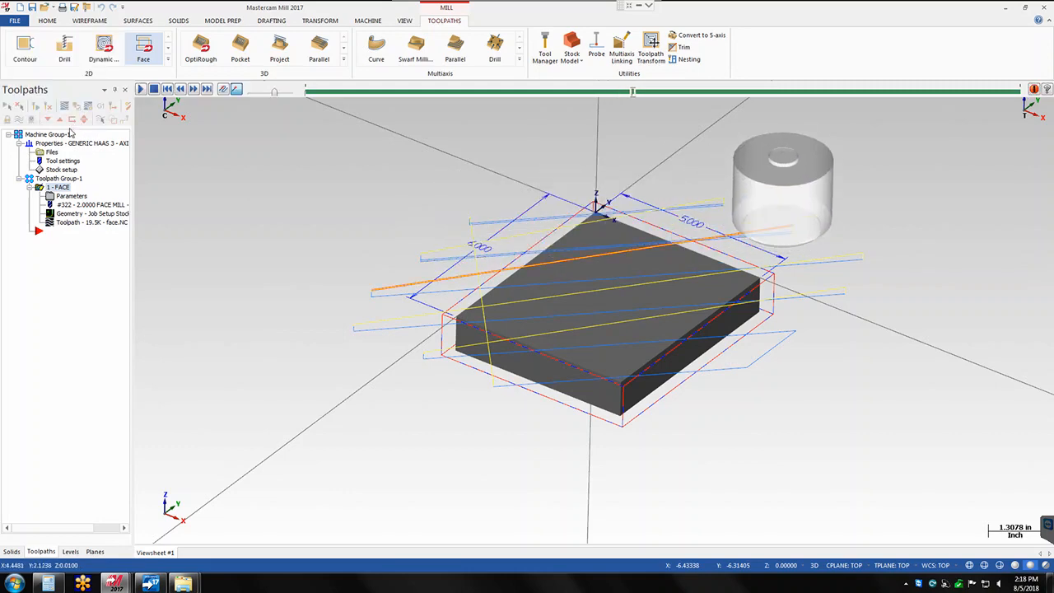
# - Set the facing operation's roughing angle to 0 and its cutting style to Zigzag
pyautogui.click(67, 197)
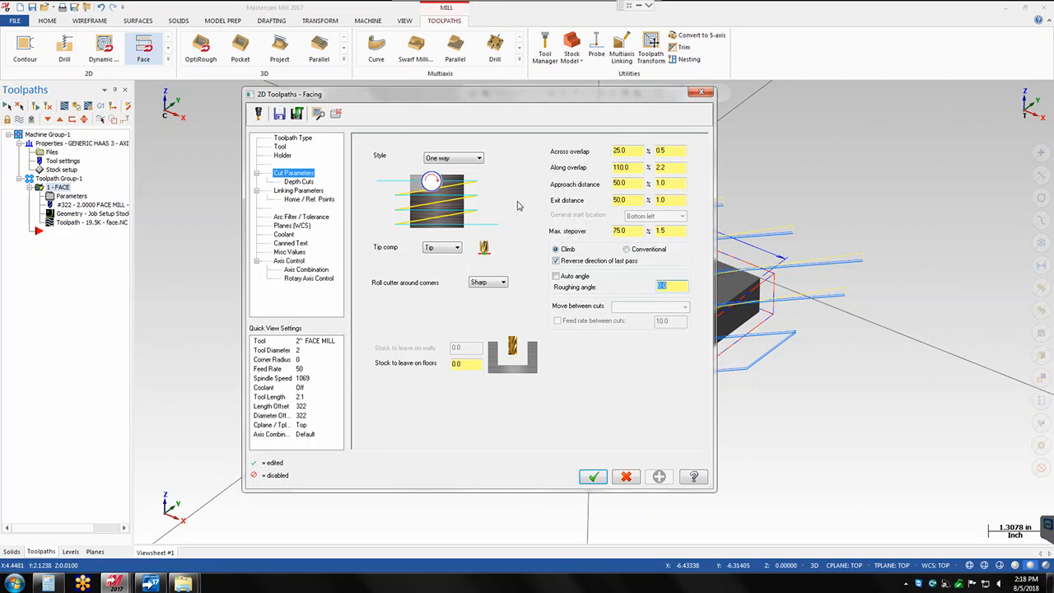
pyautogui.click(479, 159)
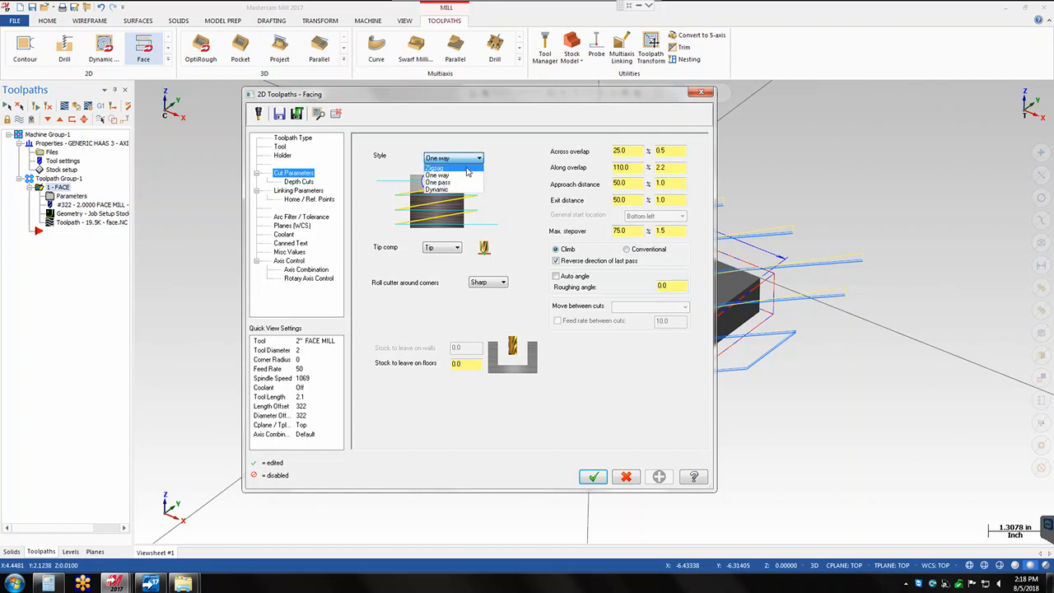
pyautogui.click(466, 168)
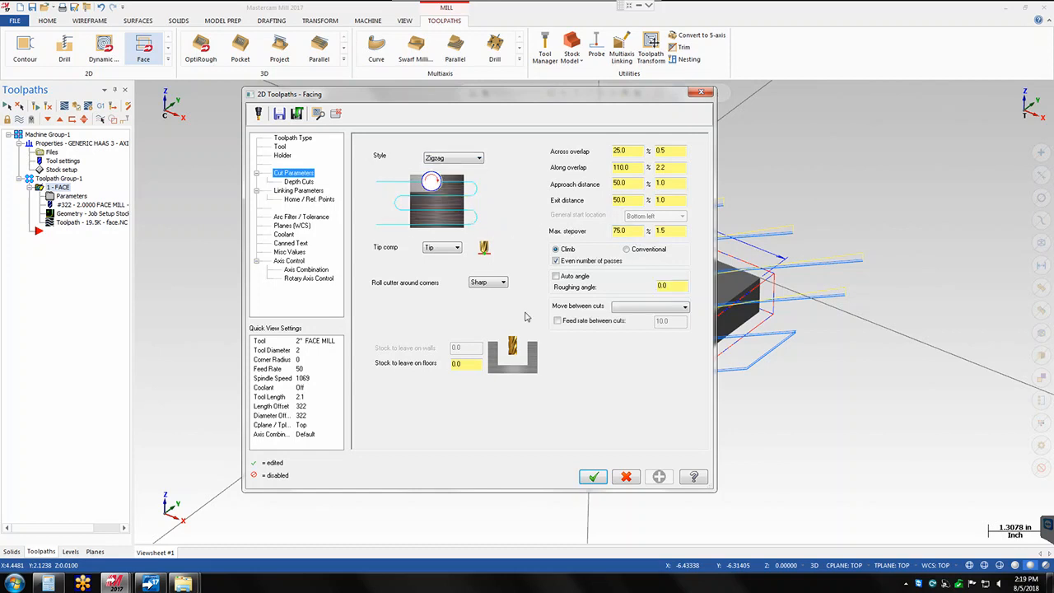
pyautogui.click(593, 475)
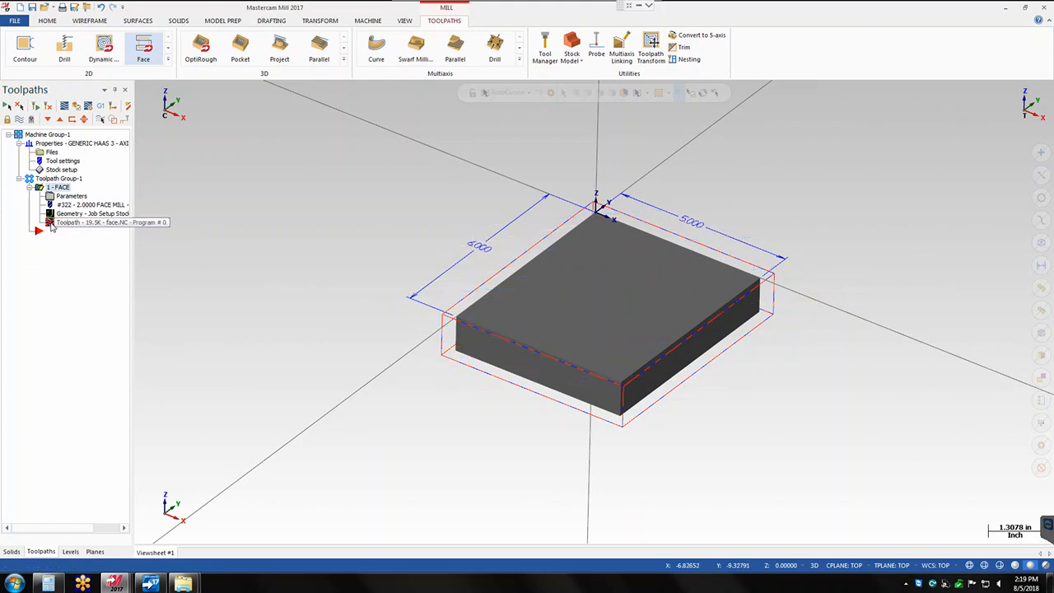
# - Regenerate the zigzag facing toolpath and backplot its passes
pyautogui.click(51, 225)
pyautogui.click(140, 215)
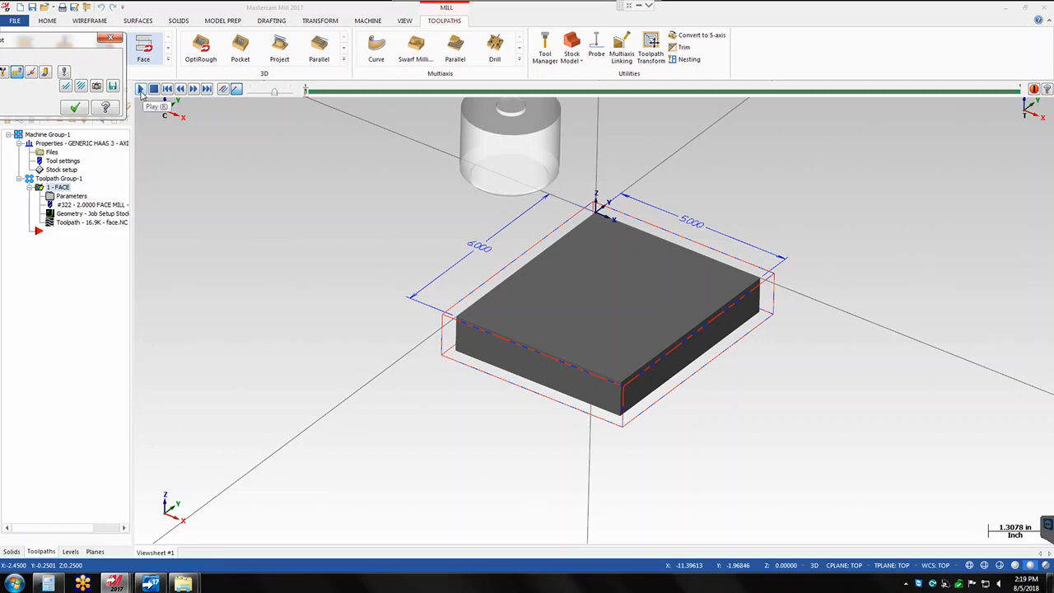
pyautogui.click(141, 89)
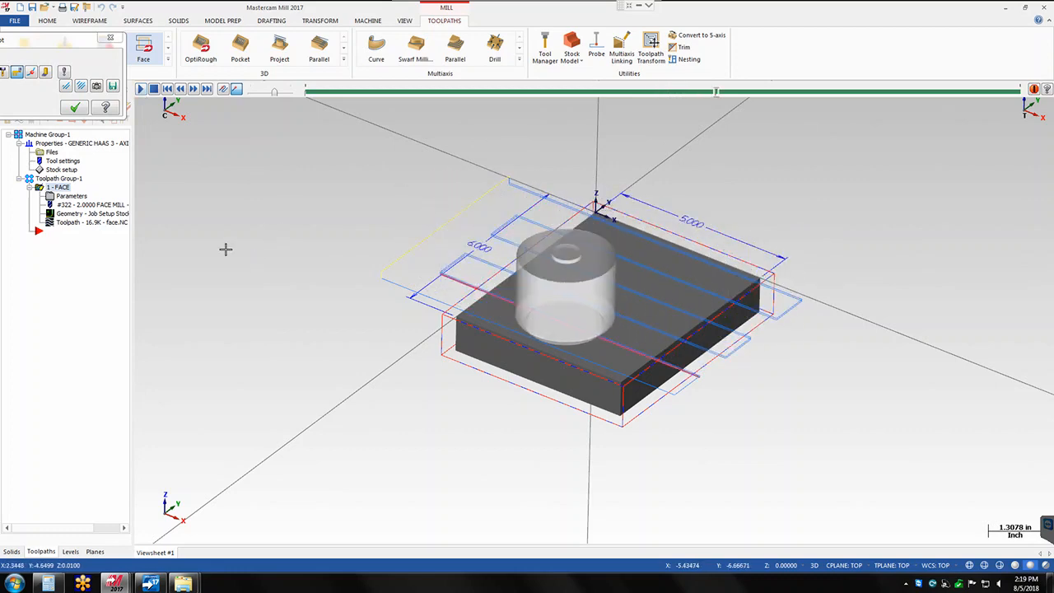
pyautogui.click(73, 109)
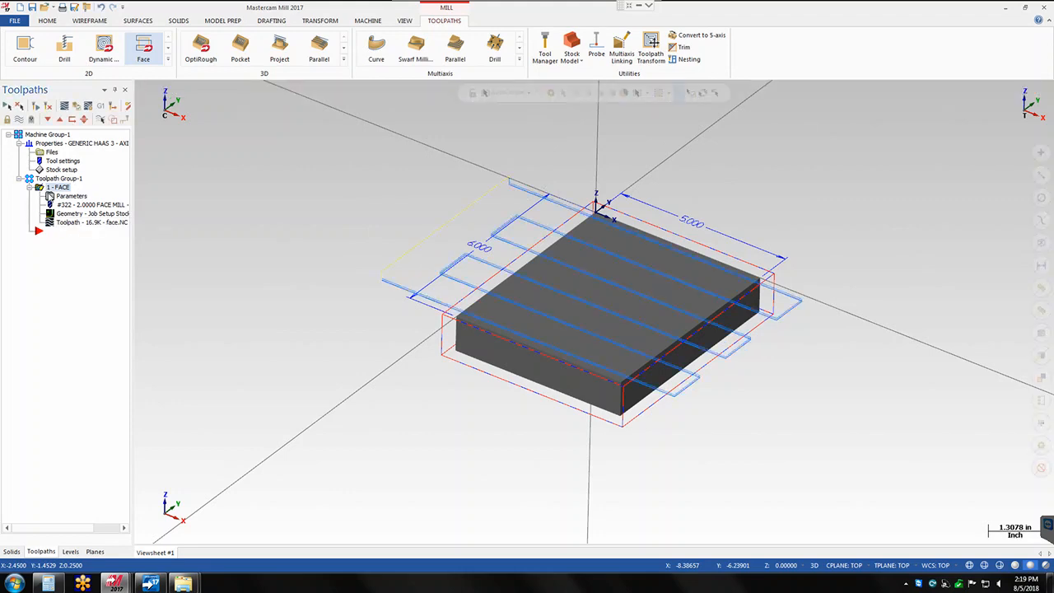
# - Change the cutting style of the facing operation to One pass
pyautogui.click(51, 196)
pyautogui.click(478, 159)
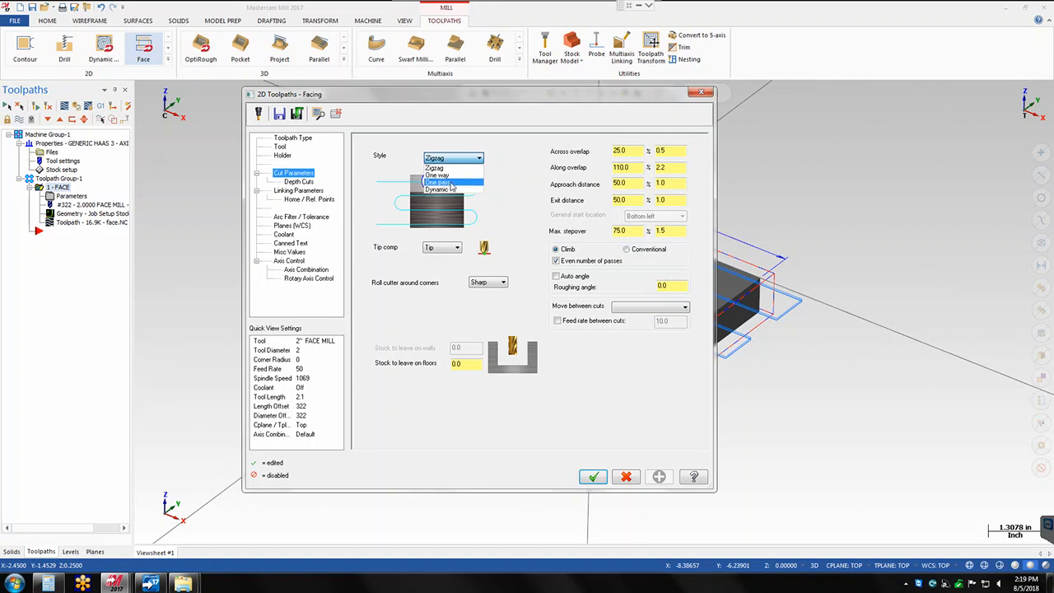
pyautogui.click(451, 182)
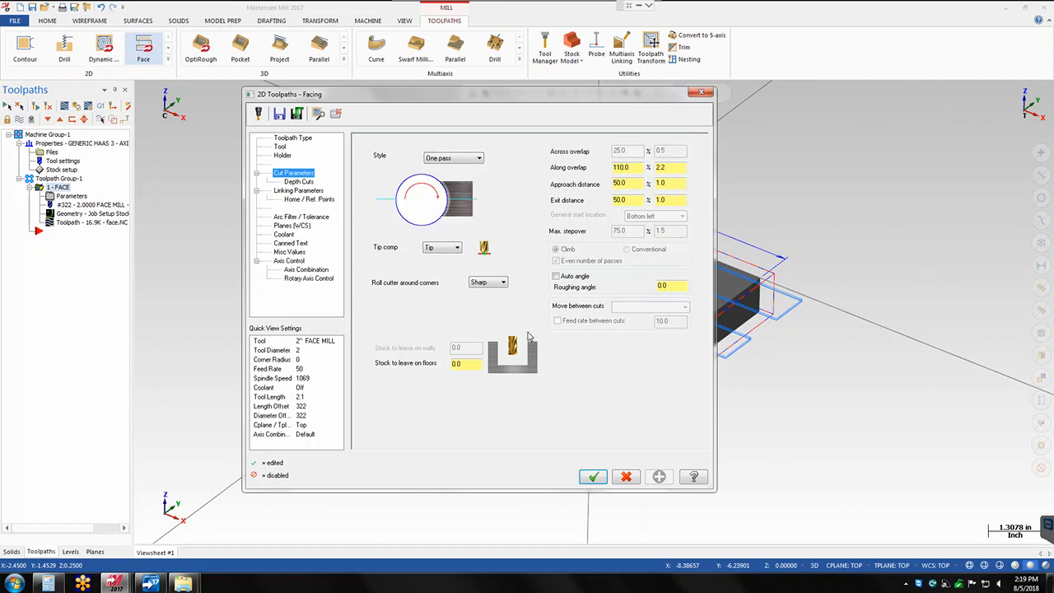
pyautogui.click(593, 477)
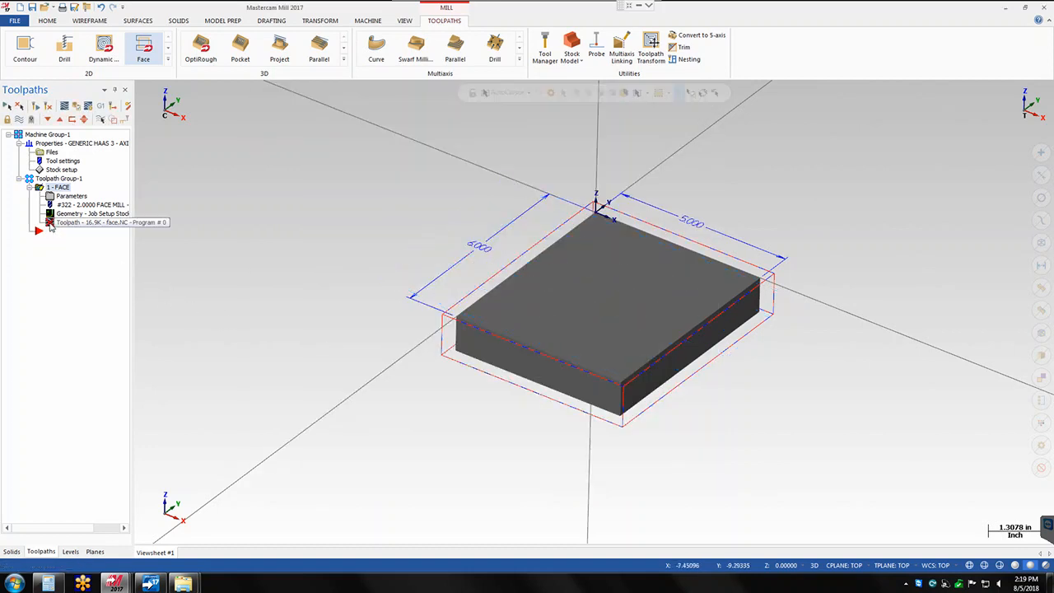
# - Try to regenerate and backplot the one-pass facing toolpath with the 2" face mill
pyautogui.click(51, 224)
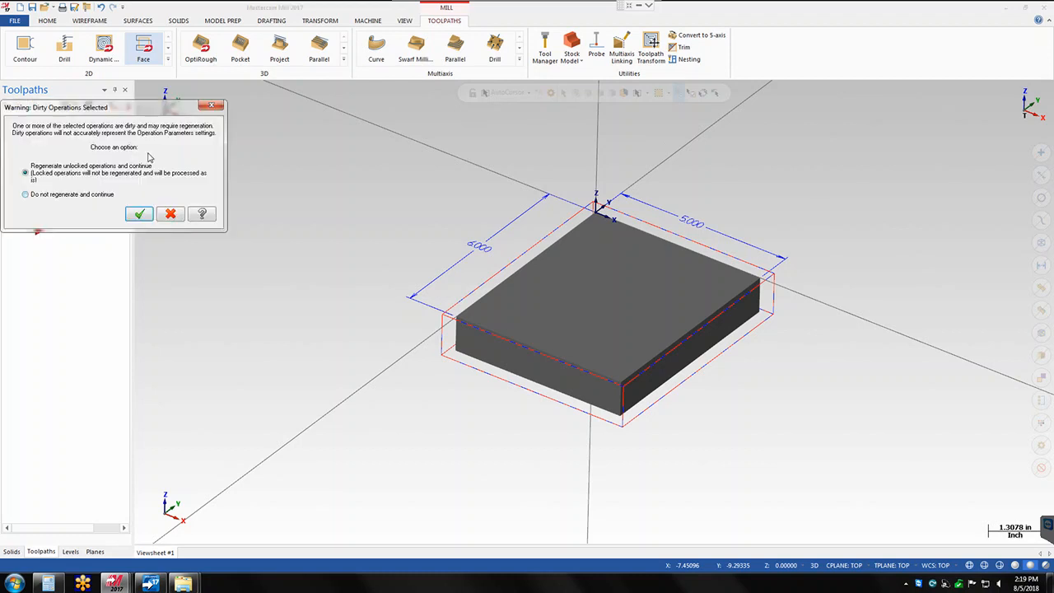
pyautogui.click(140, 214)
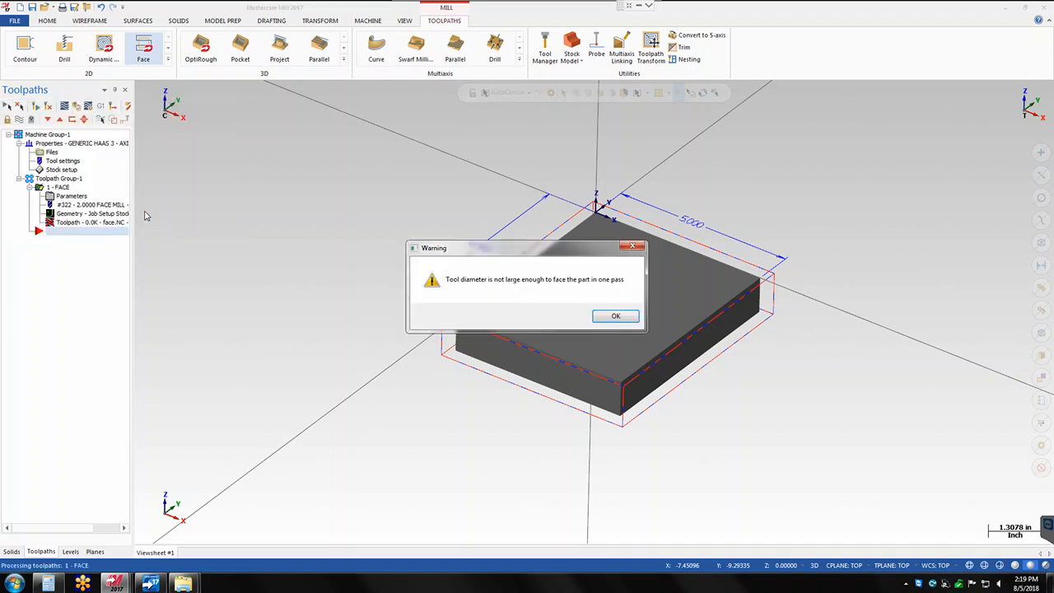
pyautogui.click(615, 318)
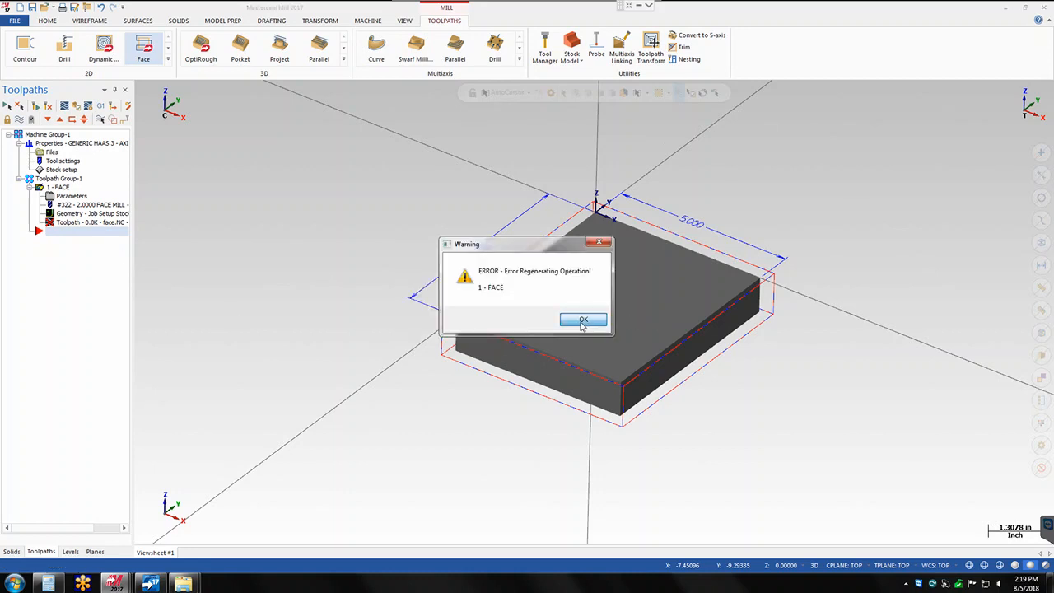
pyautogui.click(582, 321)
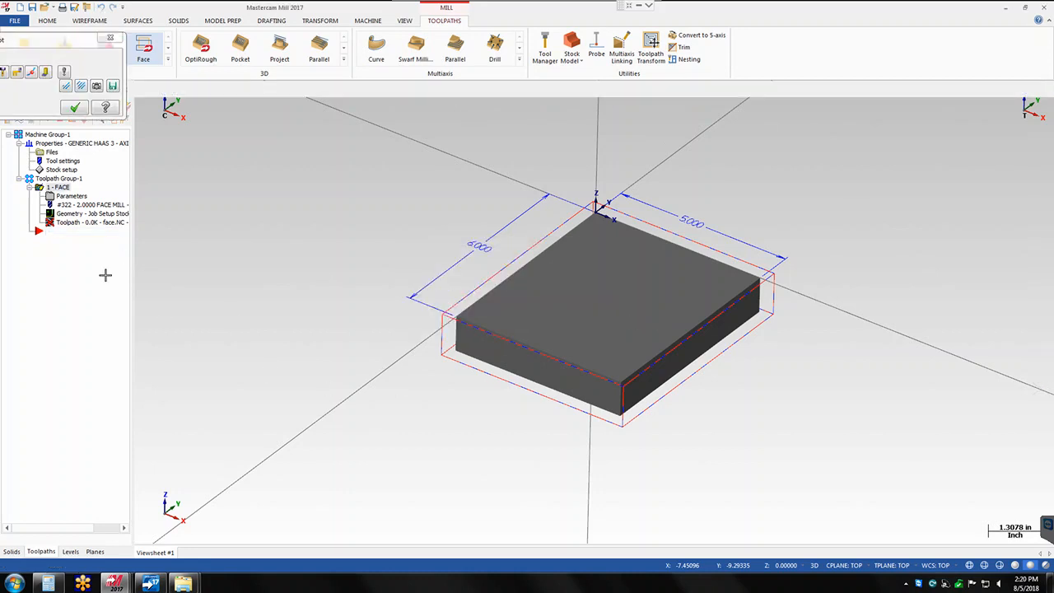
pyautogui.click(75, 107)
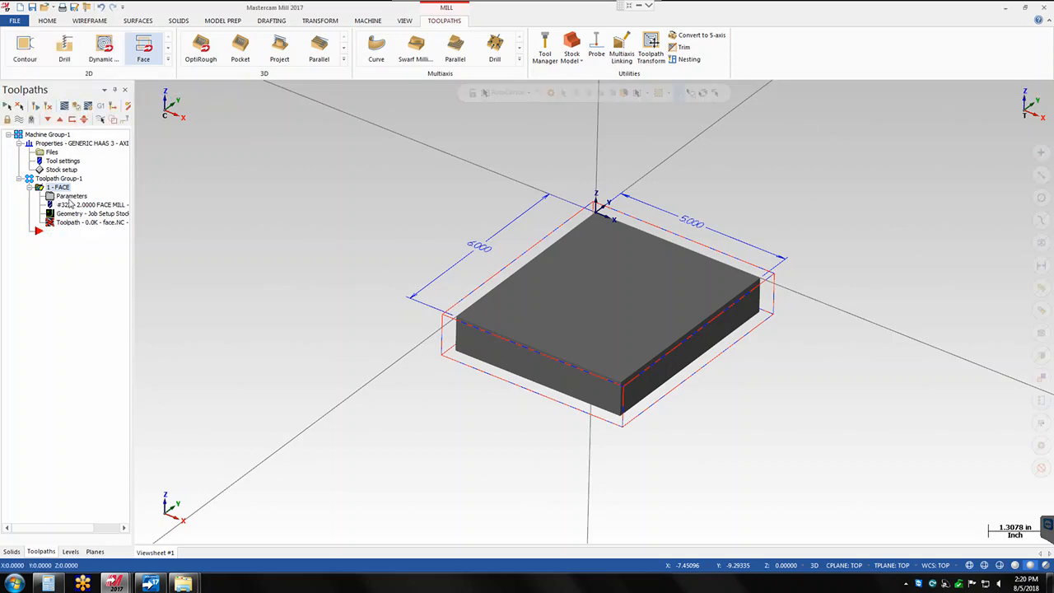
# - Change the cutting style of the facing operation to Dynamic, keeping the 75% max stepover
pyautogui.click(71, 197)
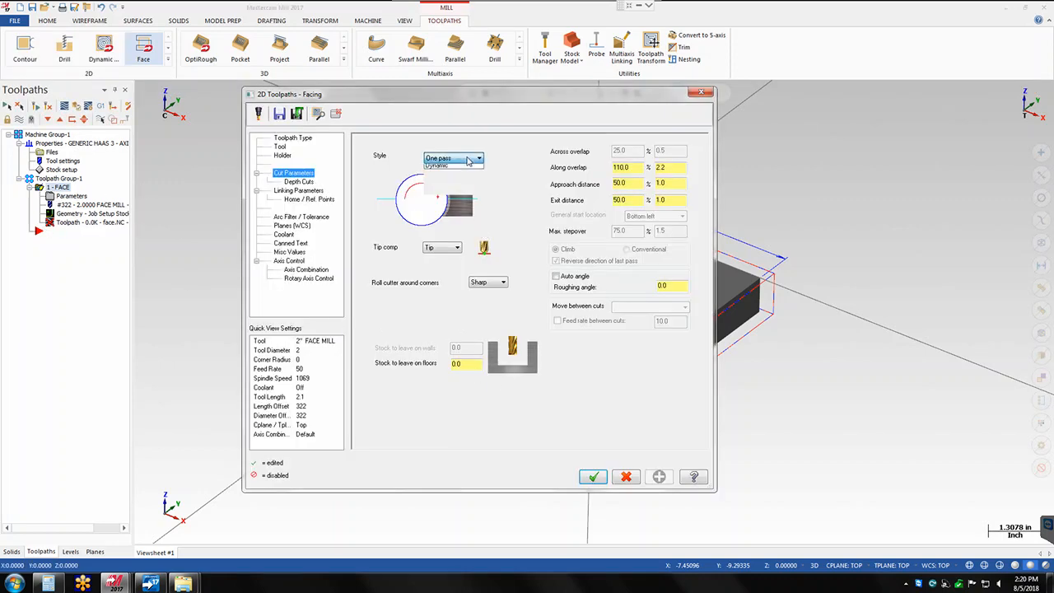
pyautogui.click(455, 191)
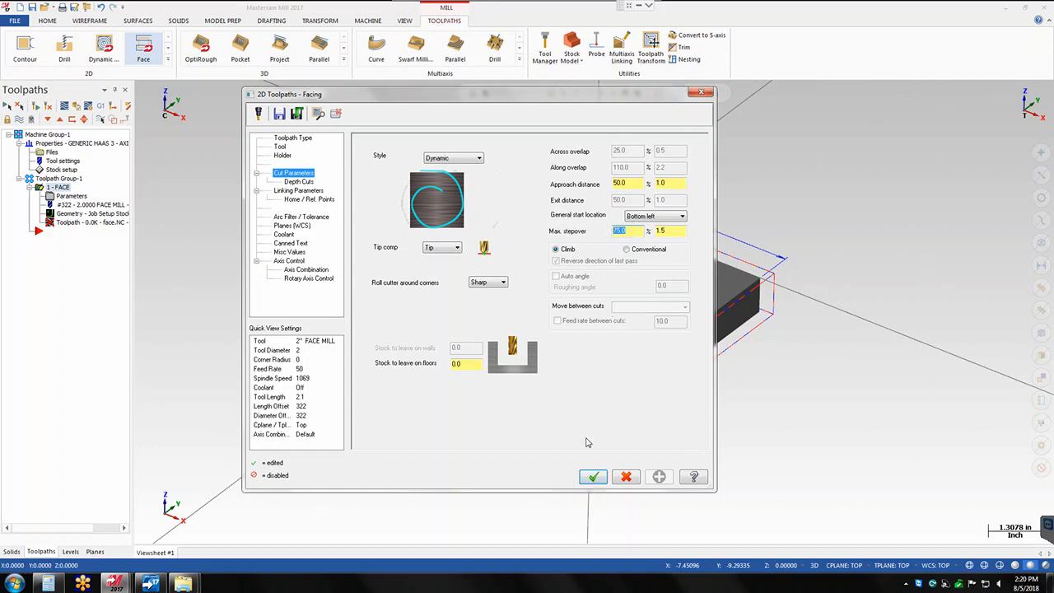
pyautogui.click(593, 476)
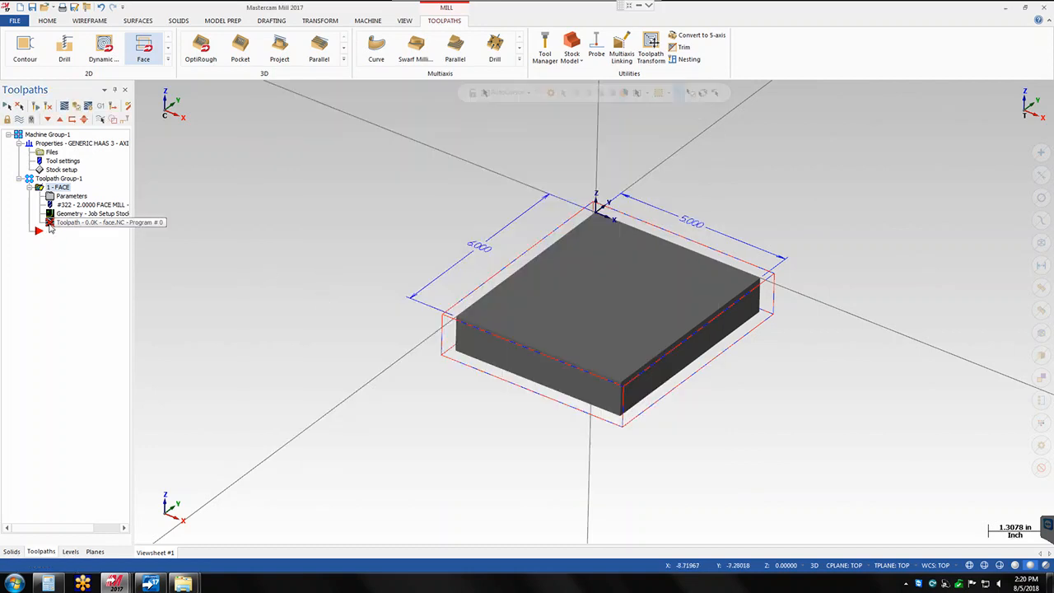
# - Regenerate the dynamic facing toolpath, backplot it and inspect the spiral path over the block
pyautogui.click(50, 224)
pyautogui.click(138, 216)
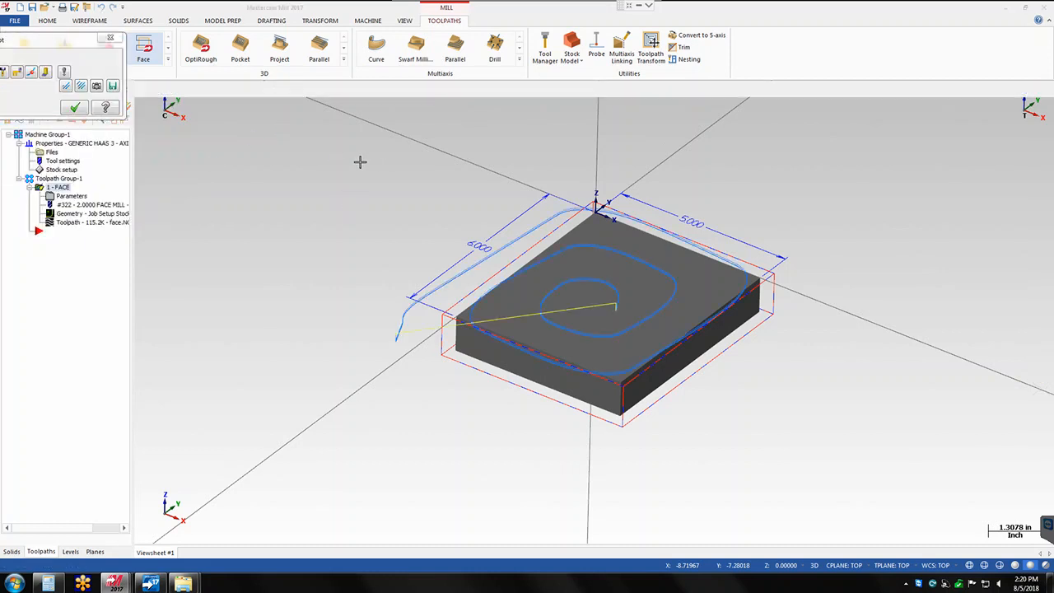
pyautogui.click(140, 89)
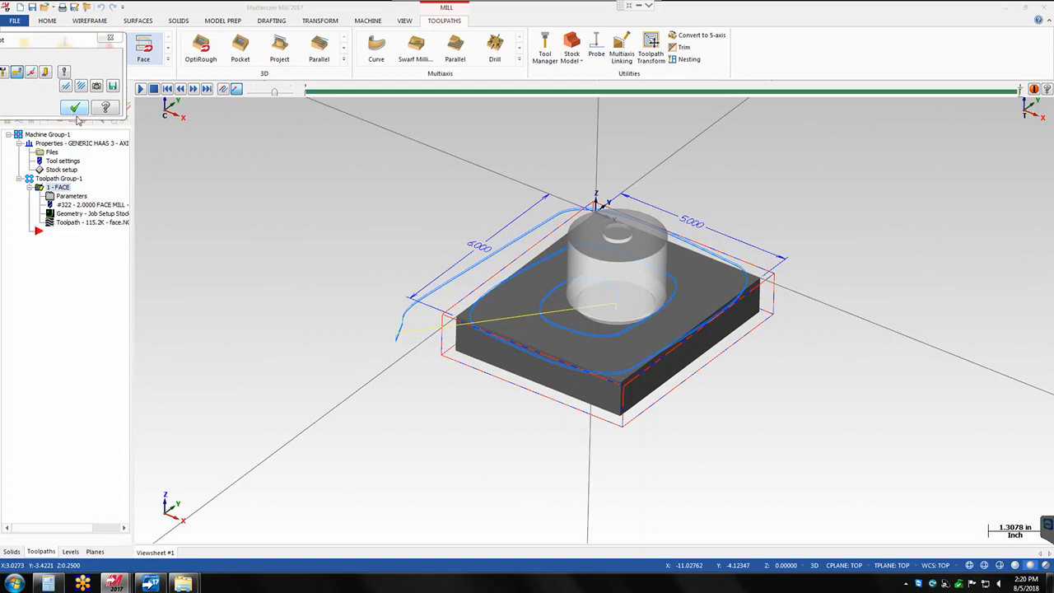
pyautogui.click(76, 113)
pyautogui.scroll(-2, 638, 352)
pyautogui.scroll(1, 635, 359)
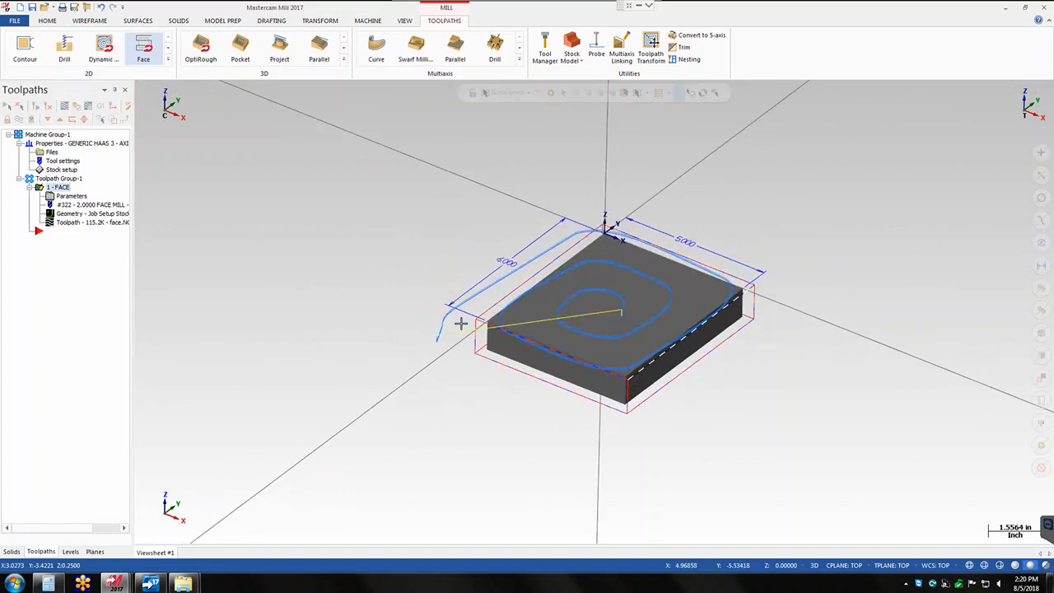
pyautogui.scroll(2, 639, 350)
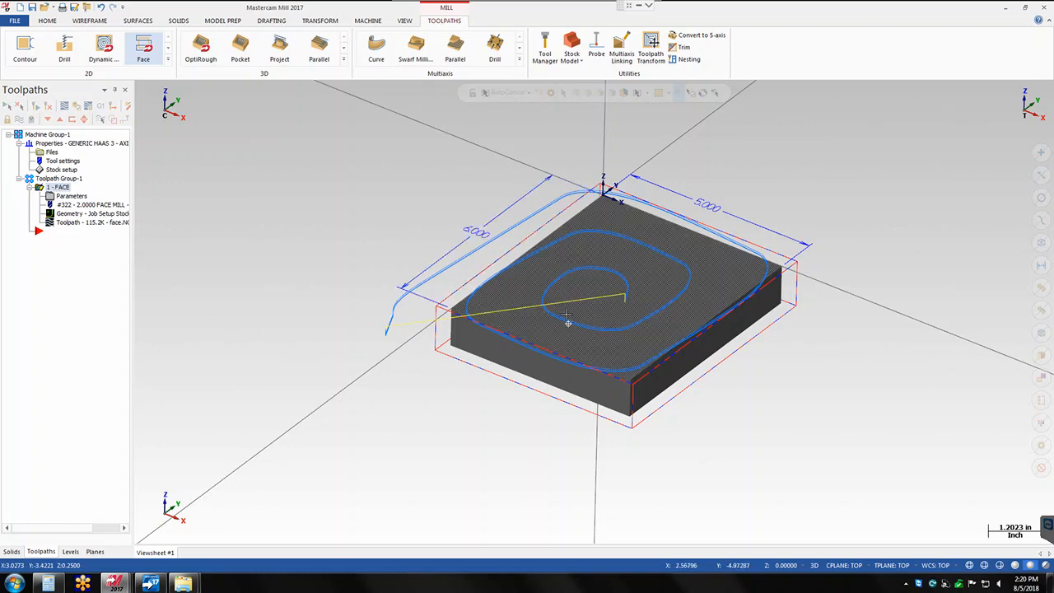
pyautogui.moveTo(568, 323)
pyautogui.mouseDown(button='middle')
pyautogui.moveTo(564, 307)
pyautogui.moveTo(573, 316)
pyautogui.mouseUp(button='middle')
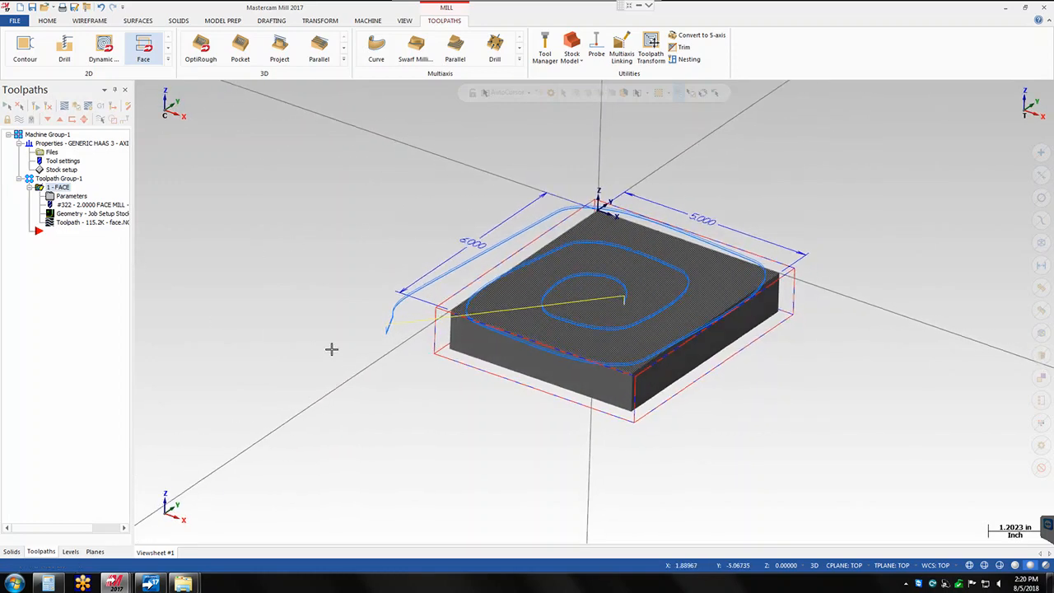